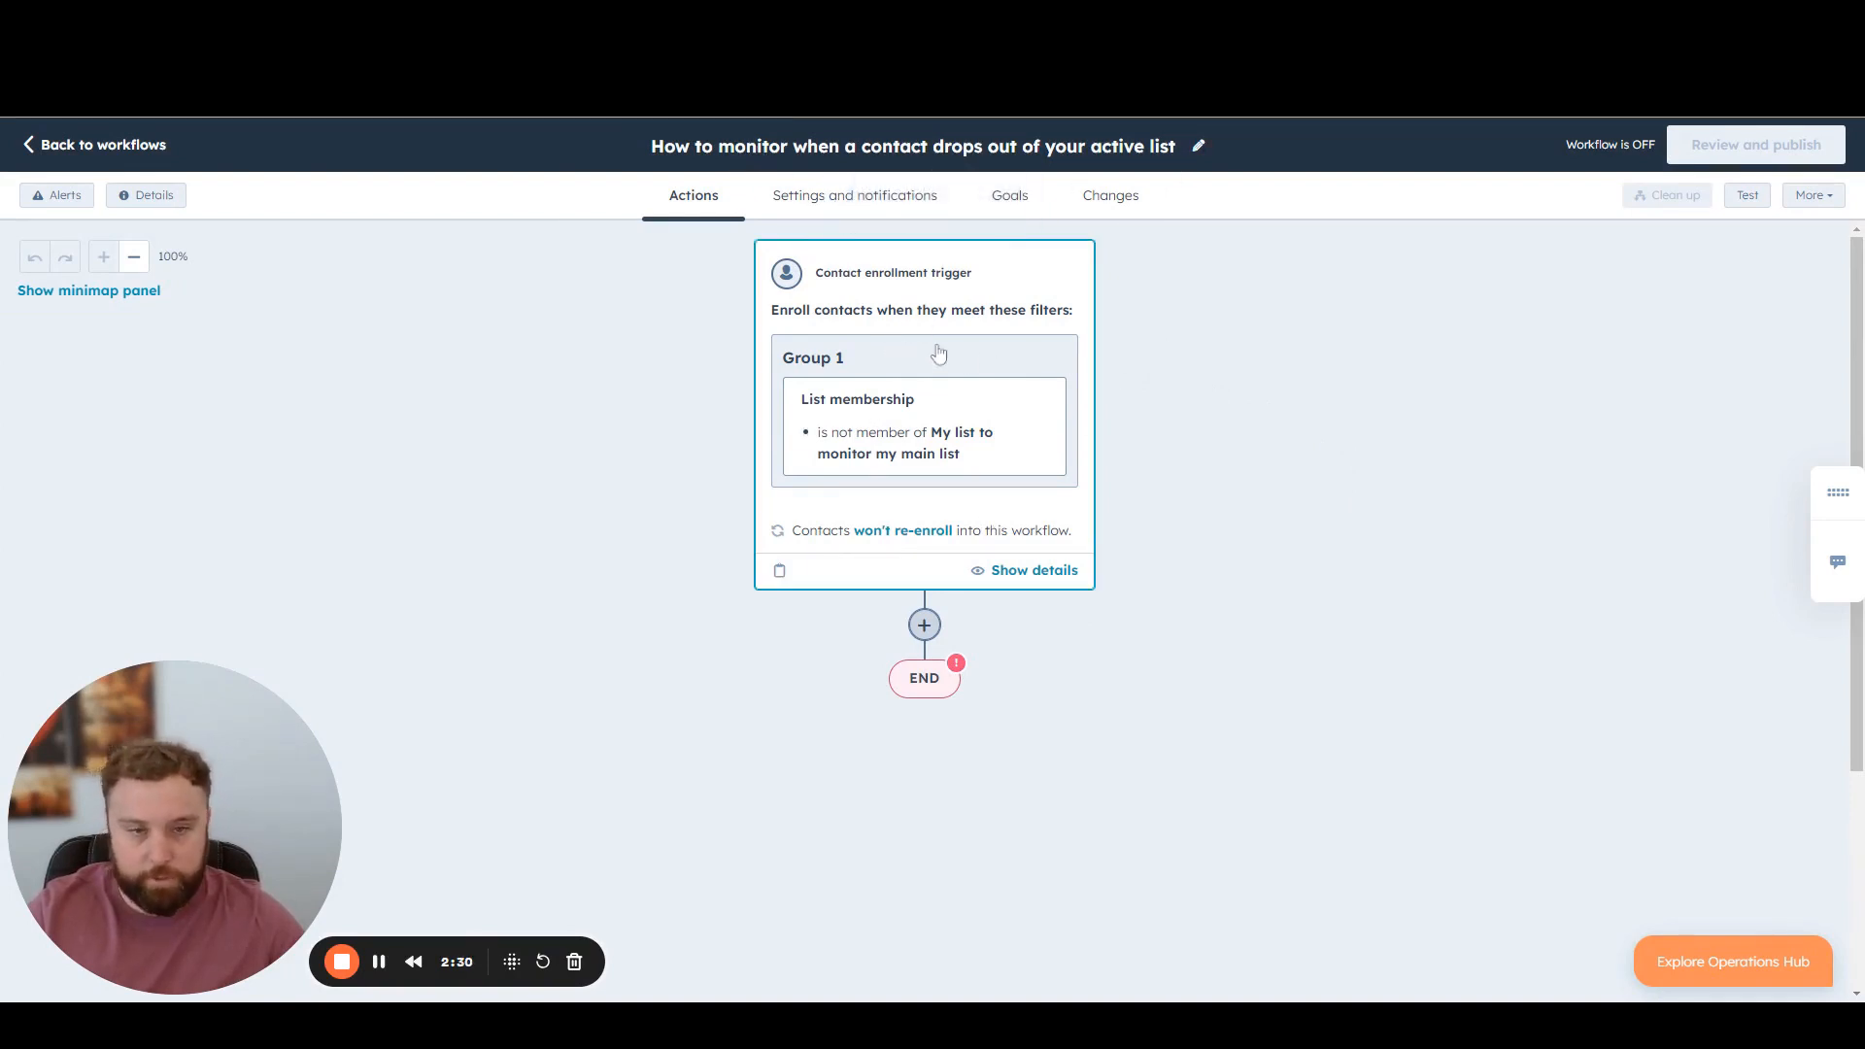
Step: Delete the existing list membership condition from the workflow's contact enrollment trigger
{"action": "left_click", "coordinate": [1026, 301]}
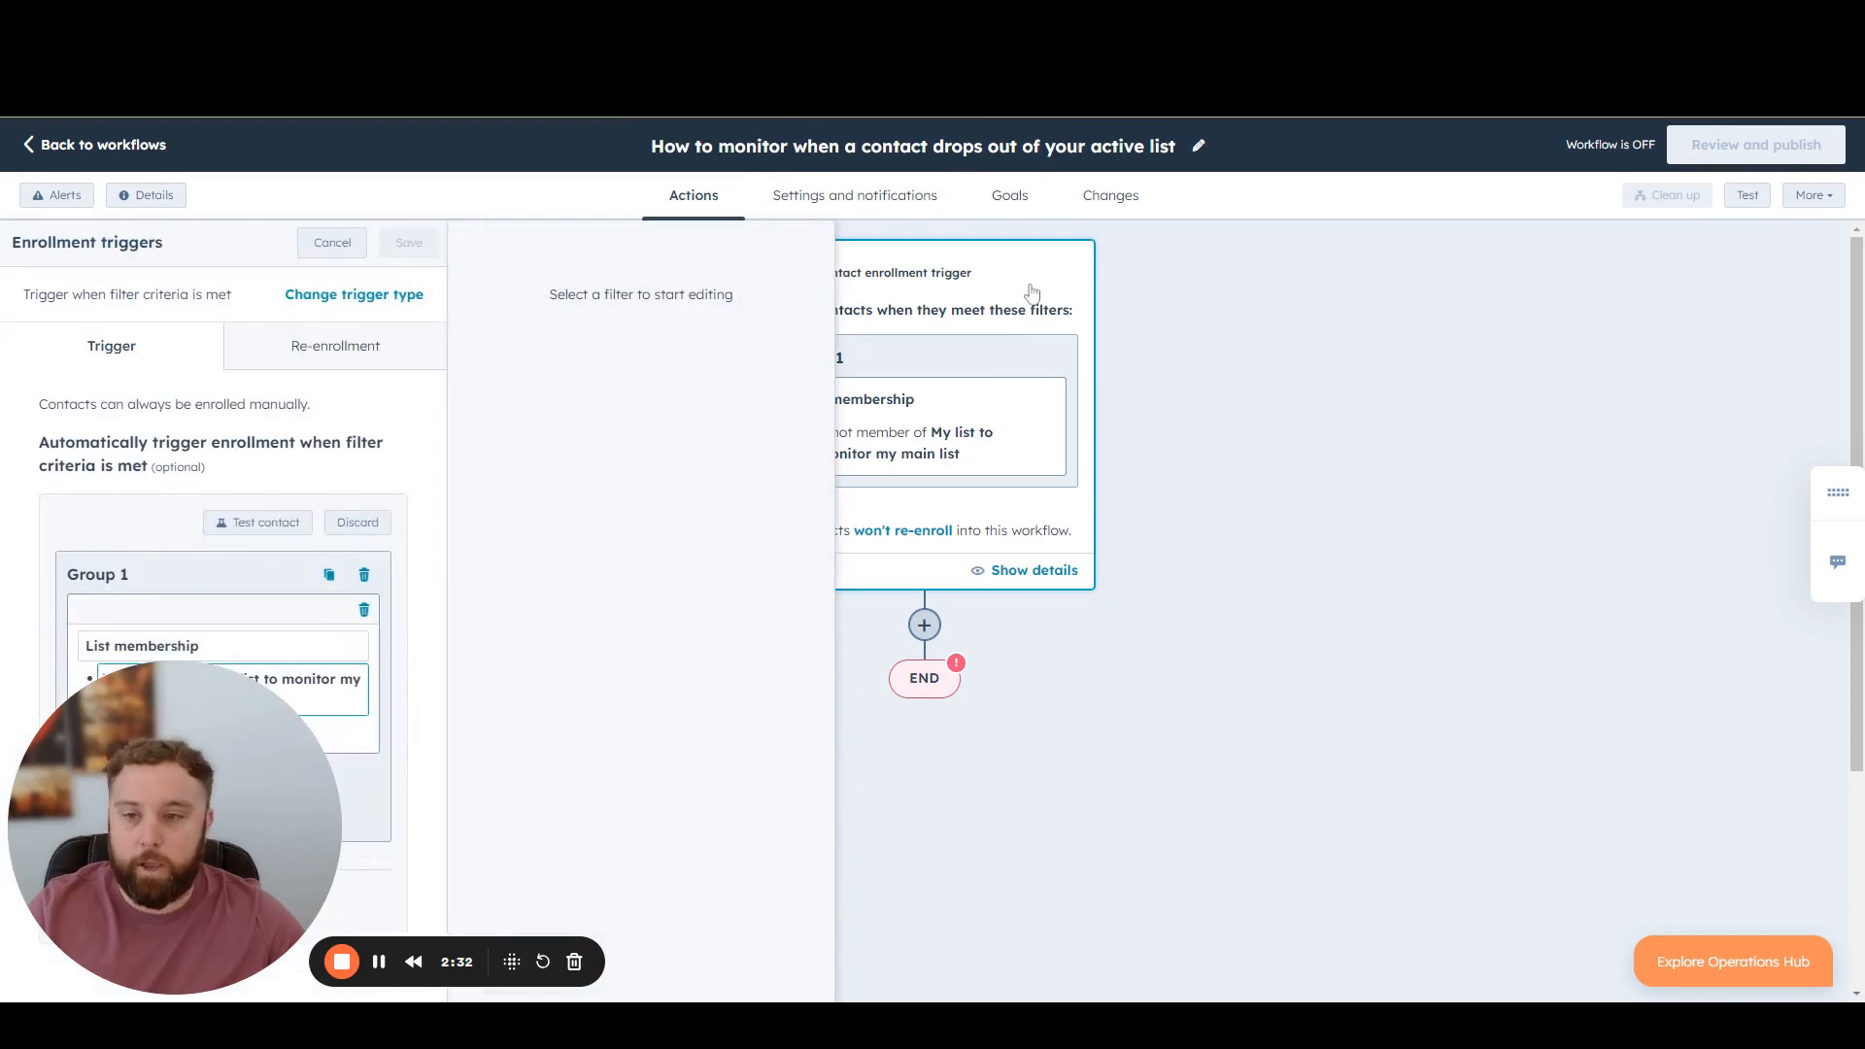
{"action": "left_click_drag", "start_coordinate": [231, 725], "coordinate": [1749, 723]}
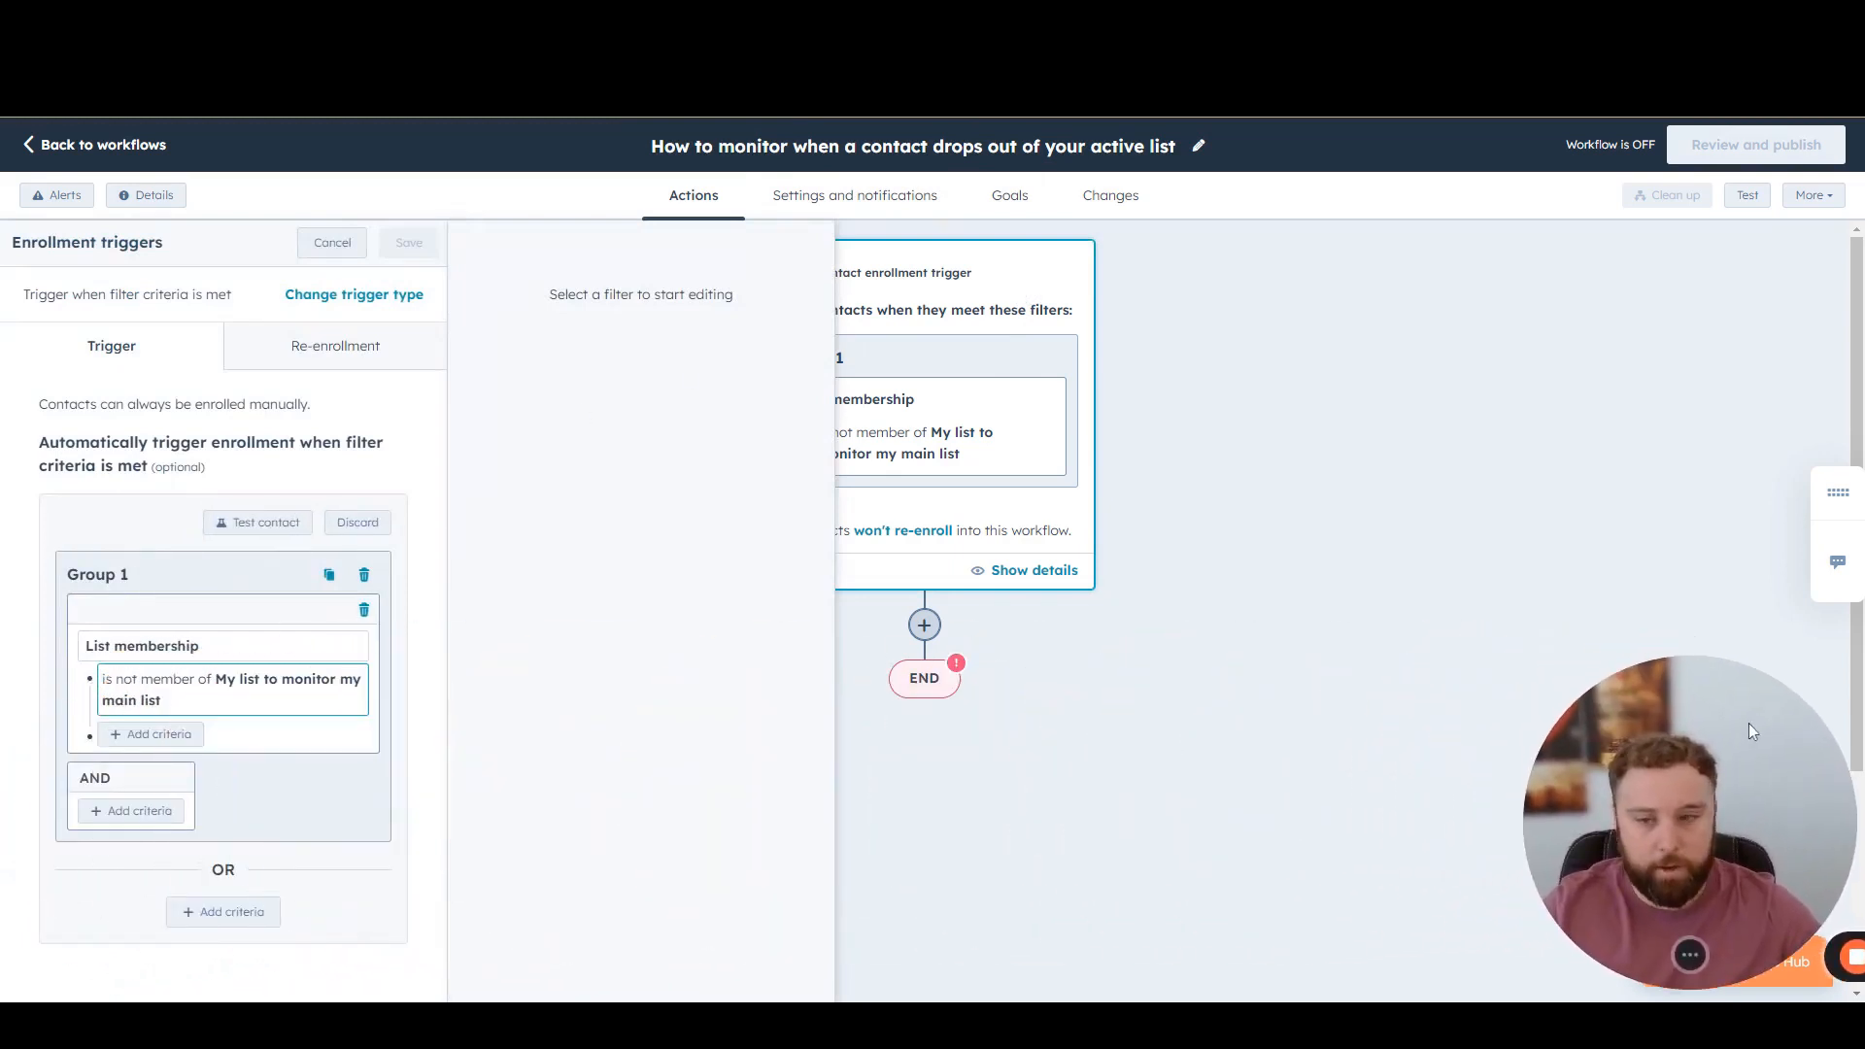
{"action": "left_click", "coordinate": [216, 702]}
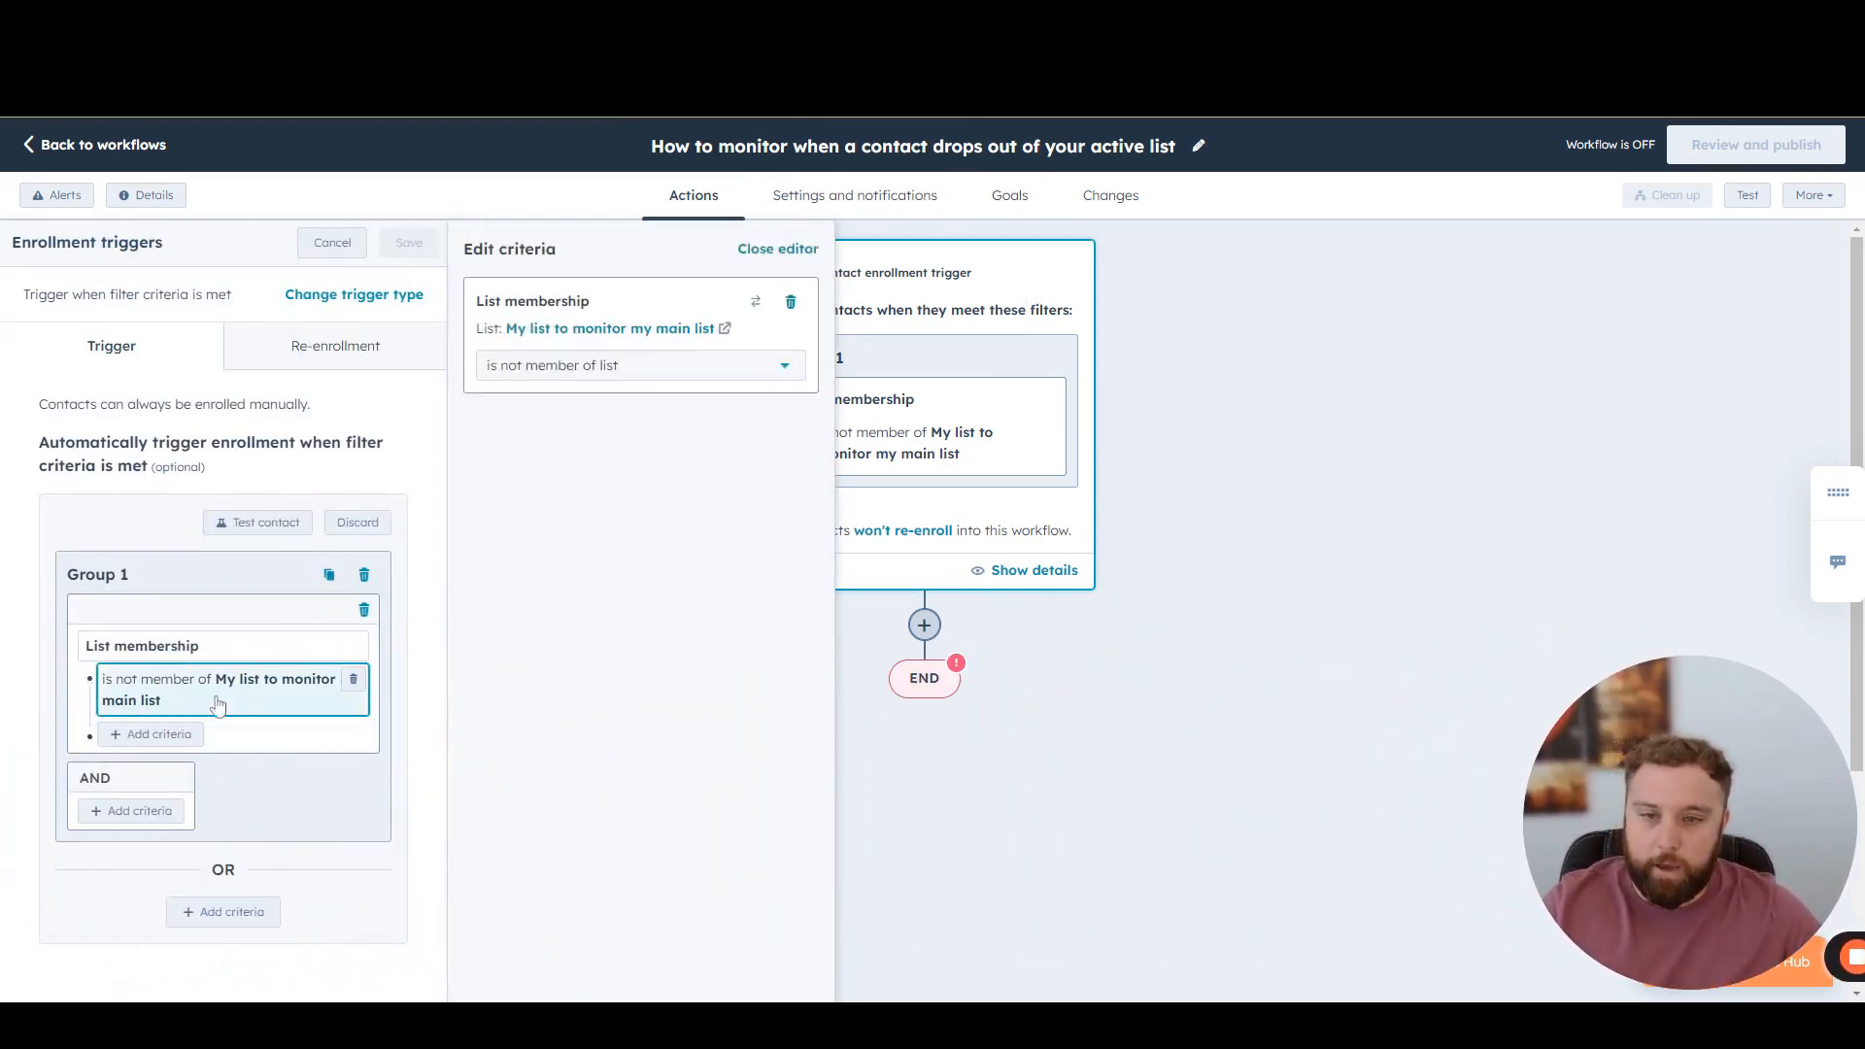
{"action": "left_click", "coordinate": [791, 302]}
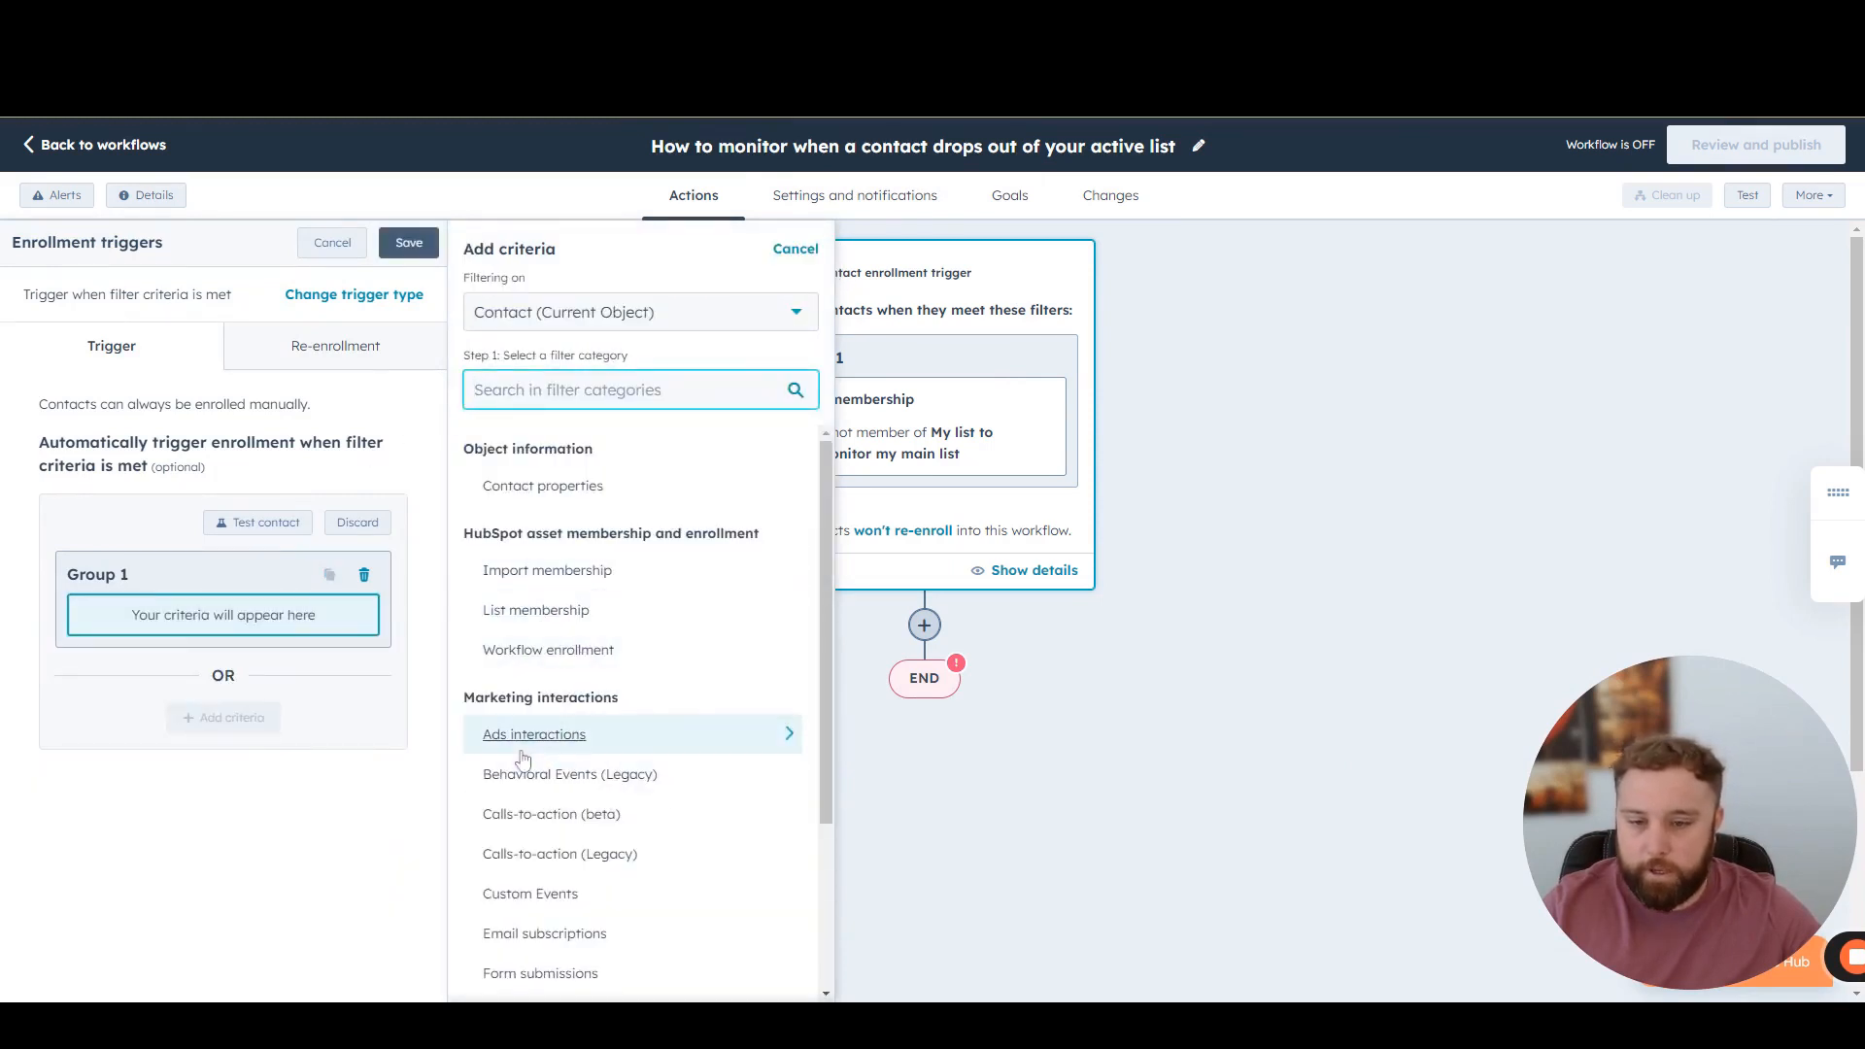
Step: Add a list membership condition for My Main List to the trigger and set it to "is not member of list"
{"action": "scroll", "coordinate": [573, 787], "scroll_direction": "down", "scroll_amount": 3}
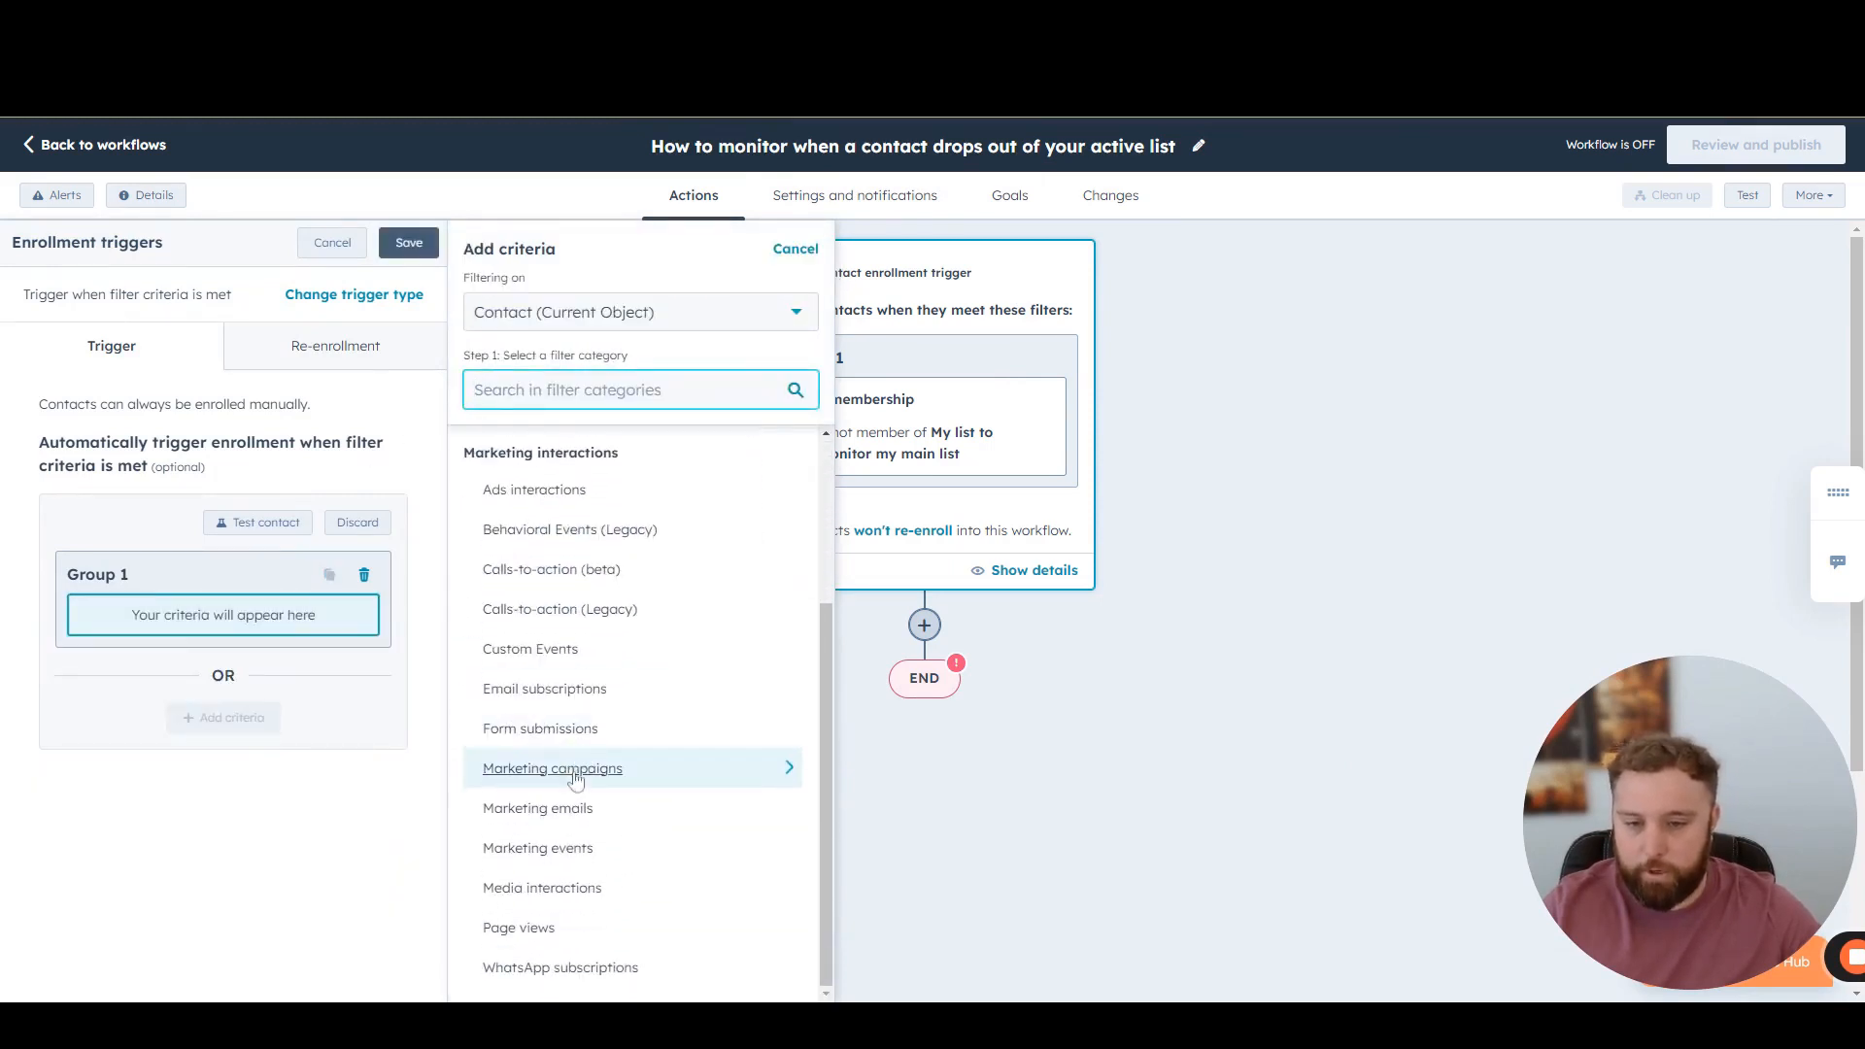
{"action": "scroll", "coordinate": [568, 724], "scroll_direction": "up", "scroll_amount": 3}
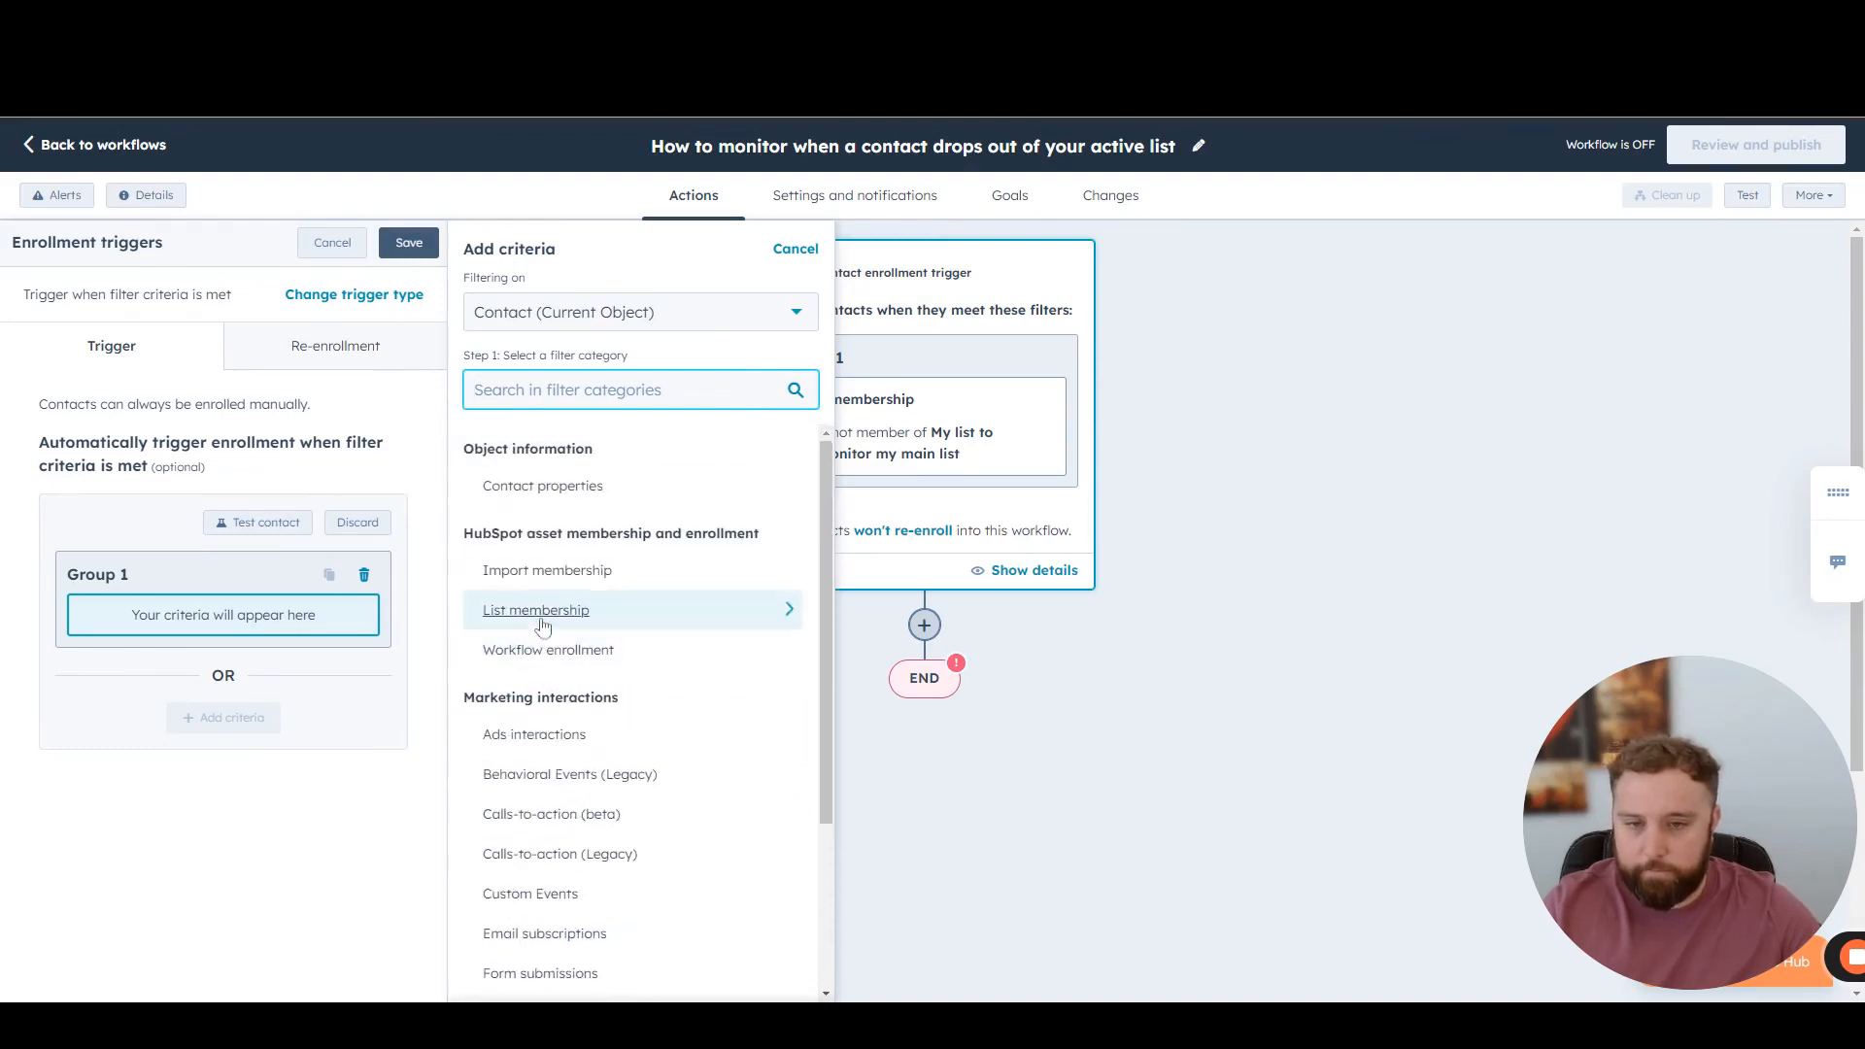
{"action": "left_click", "coordinate": [543, 618]}
{"action": "type", "text": "main"}
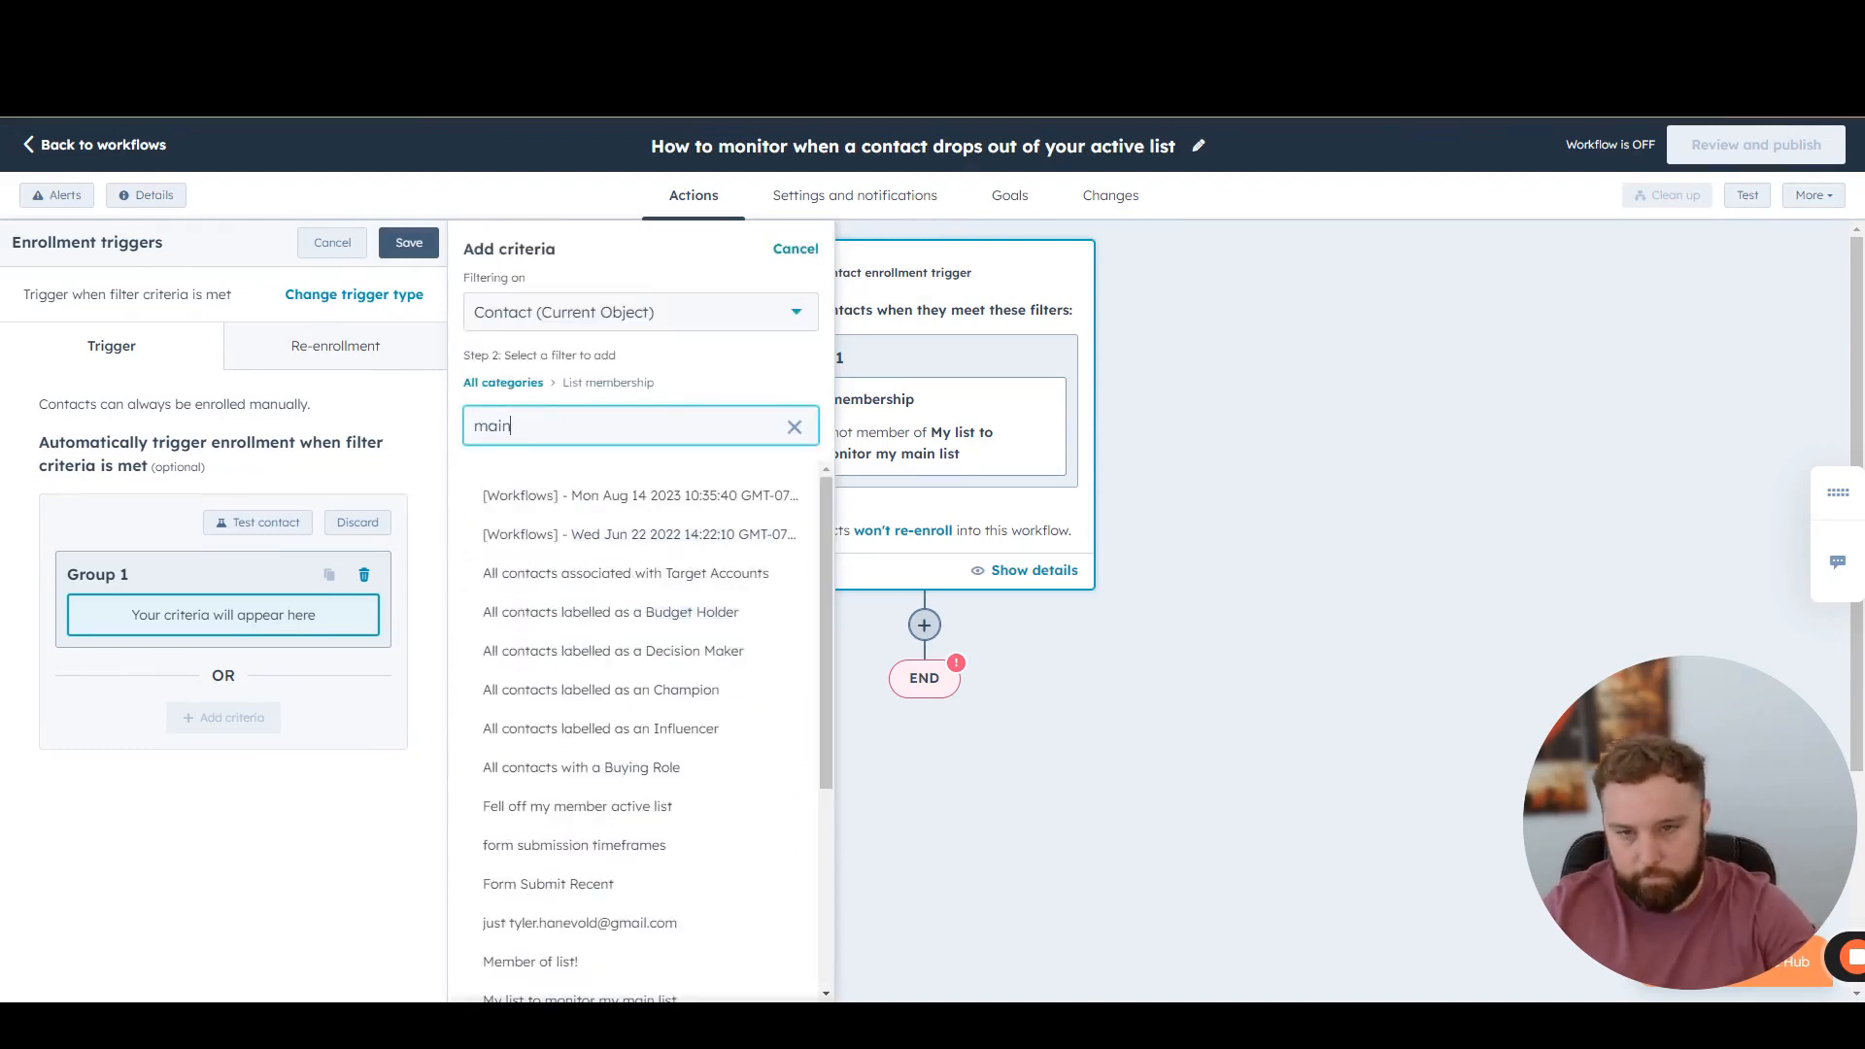
{"action": "left_click", "coordinate": [512, 533]}
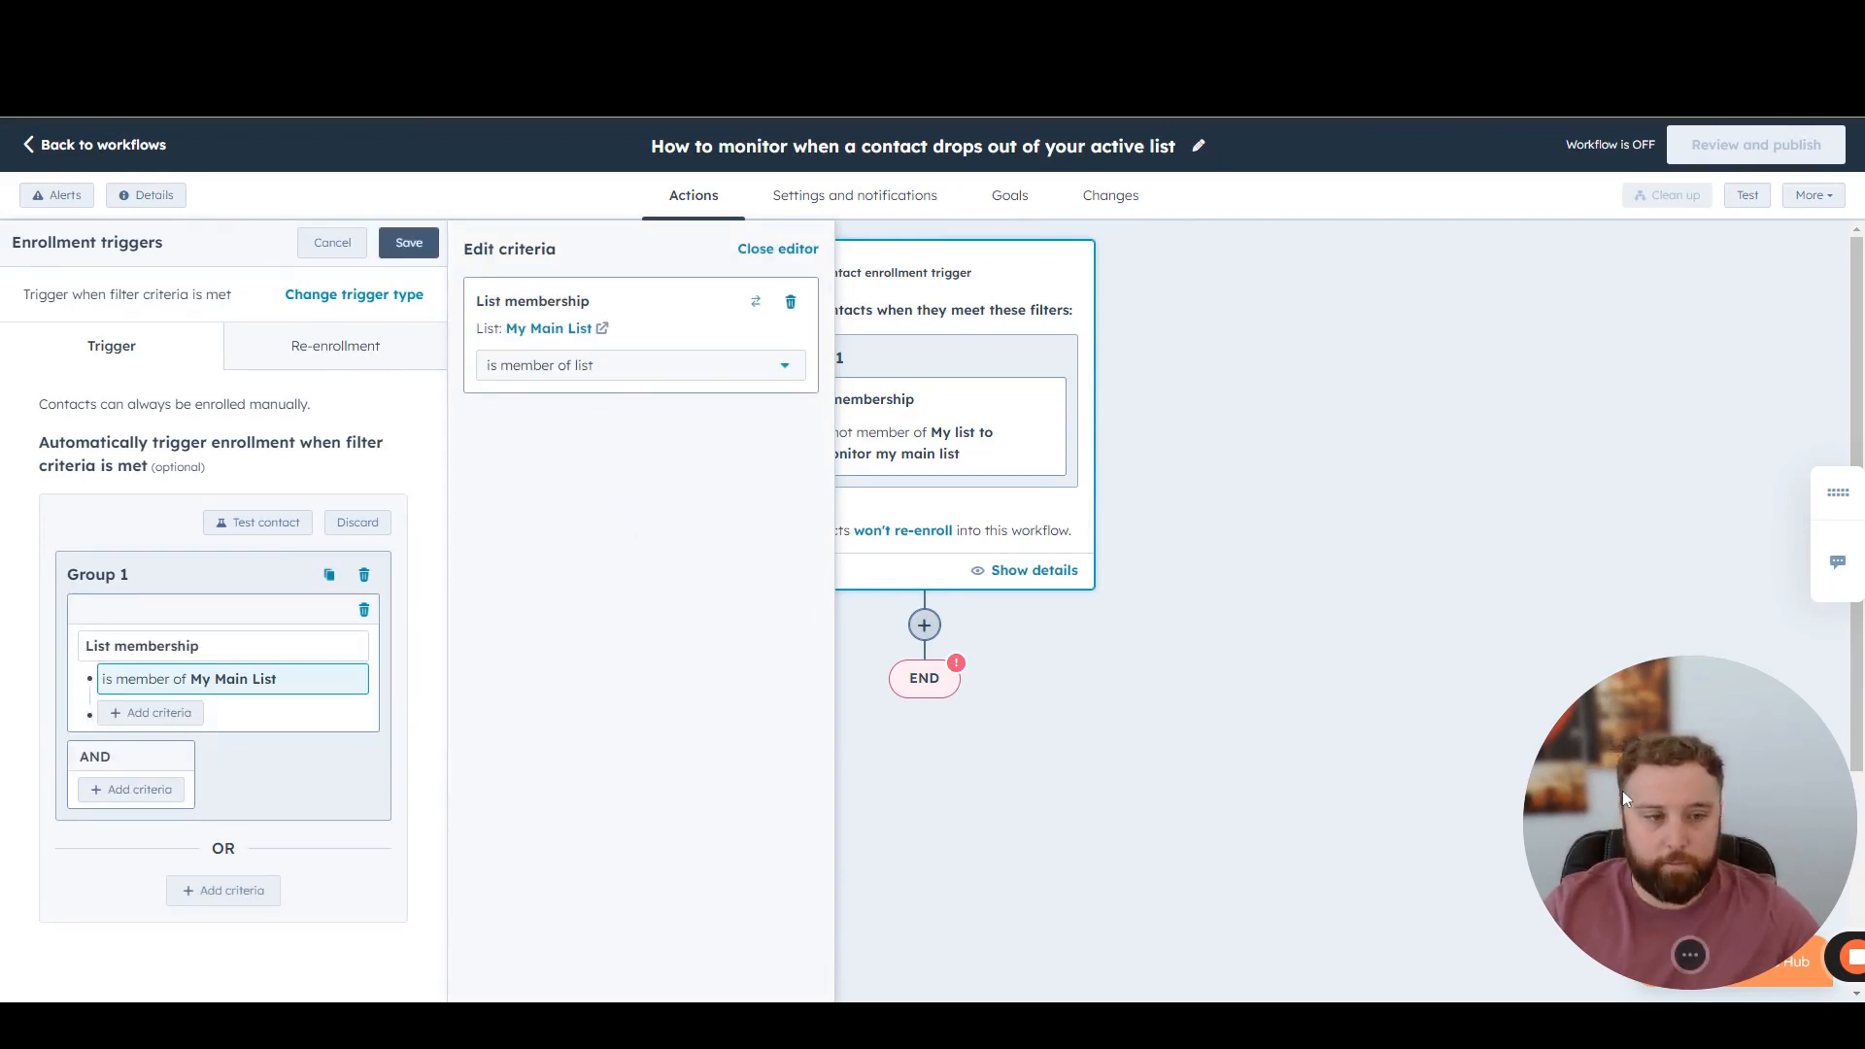
{"action": "left_click_drag", "start_coordinate": [1622, 791], "coordinate": [1578, 773]}
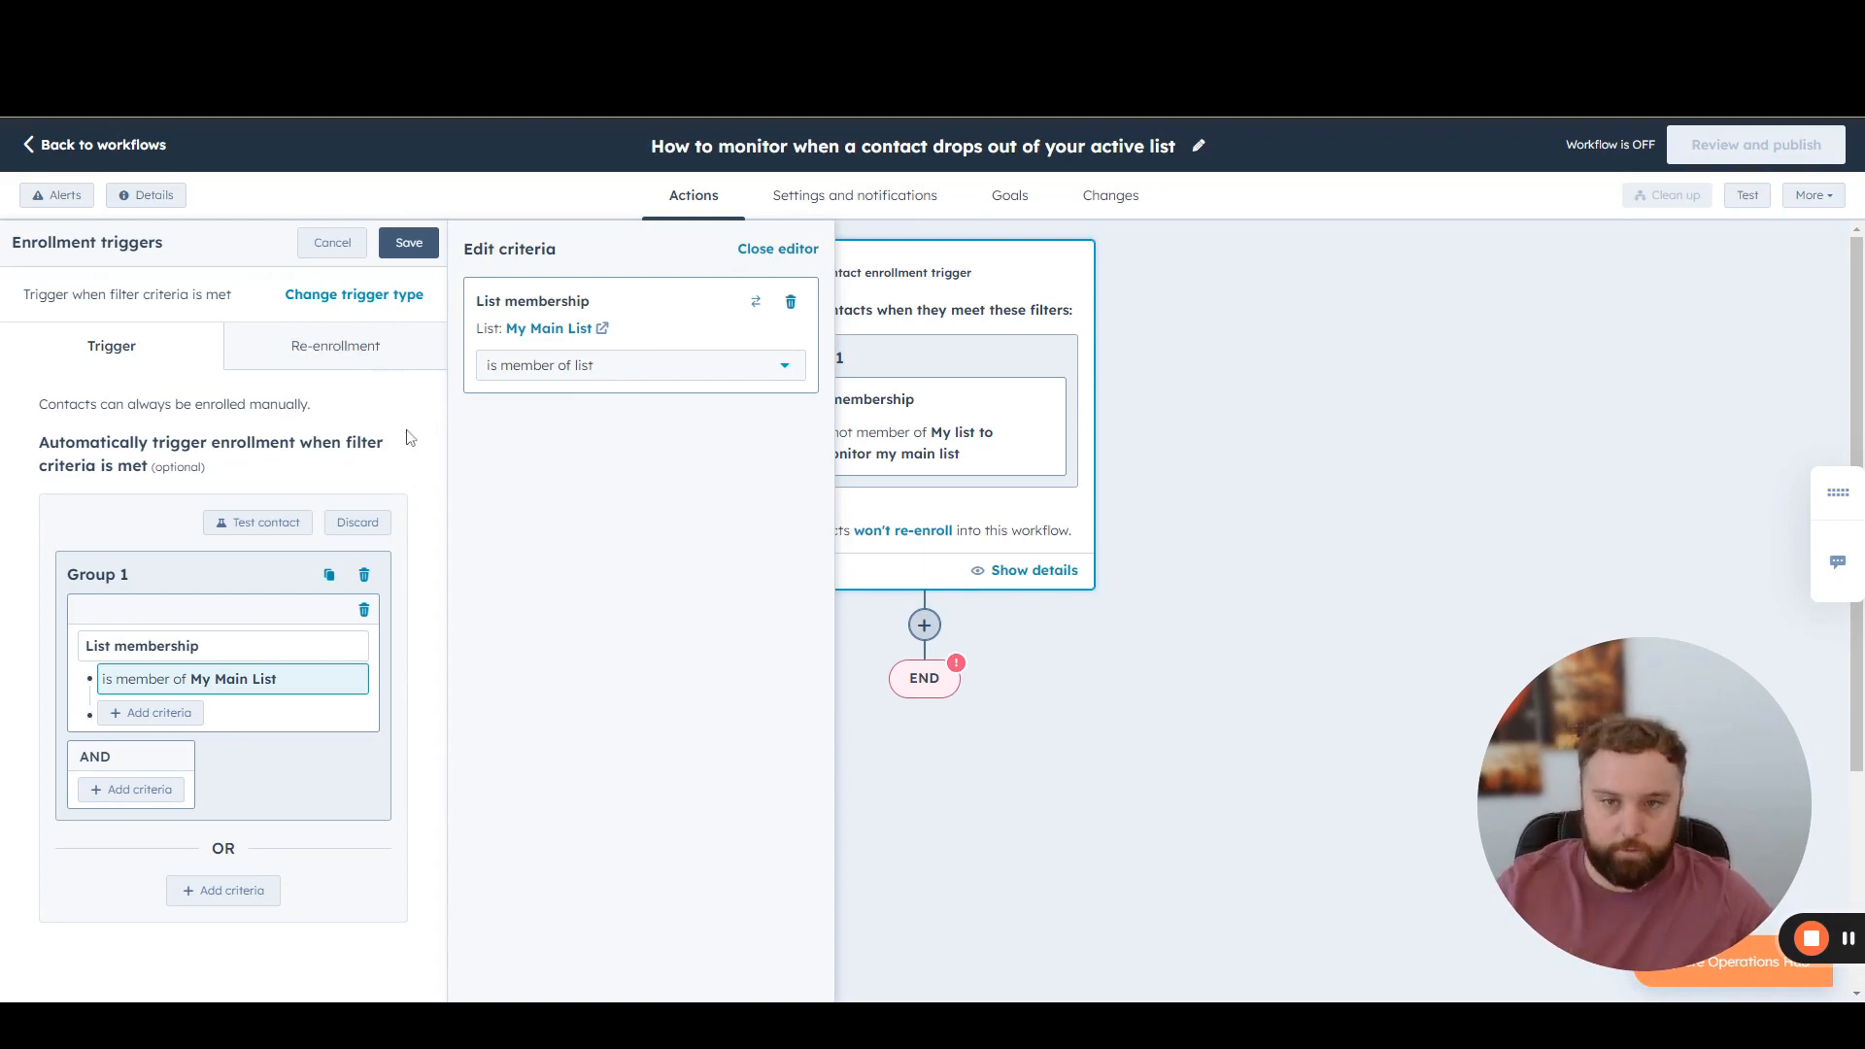
{"action": "left_click", "coordinate": [557, 374]}
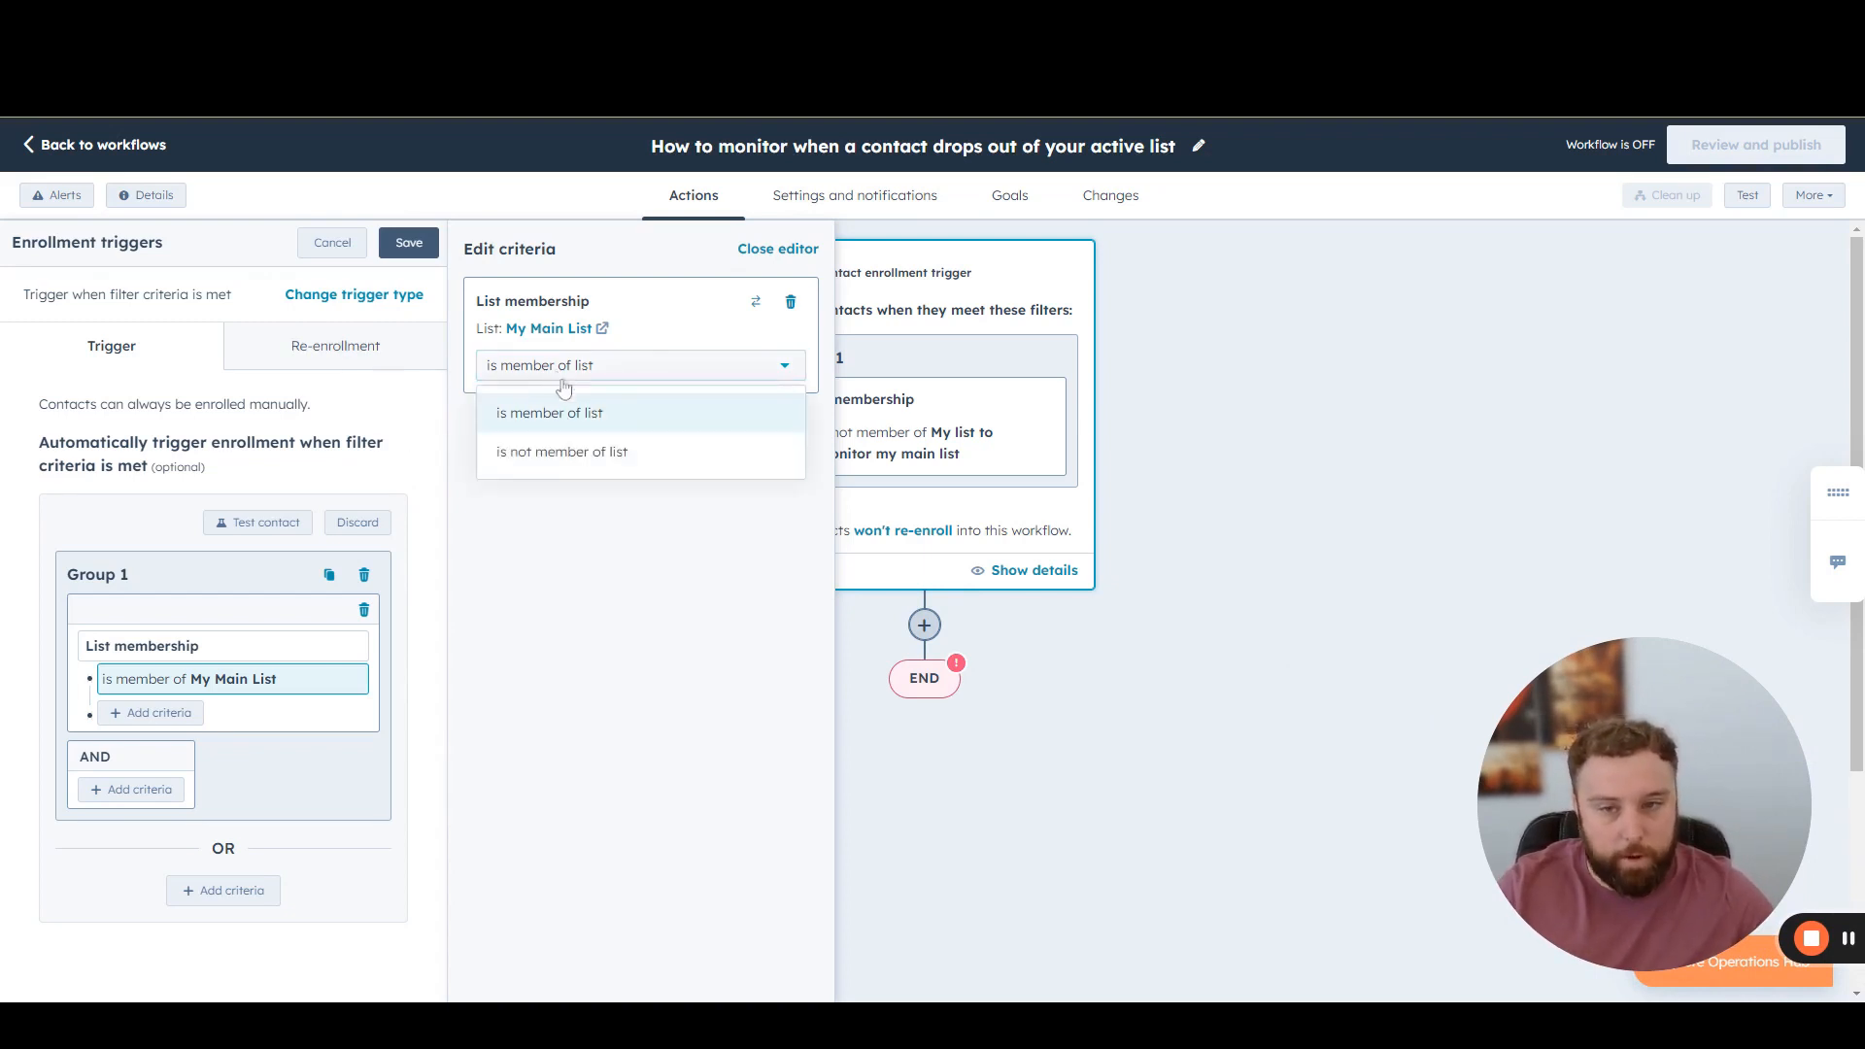
{"action": "left_click", "coordinate": [566, 455]}
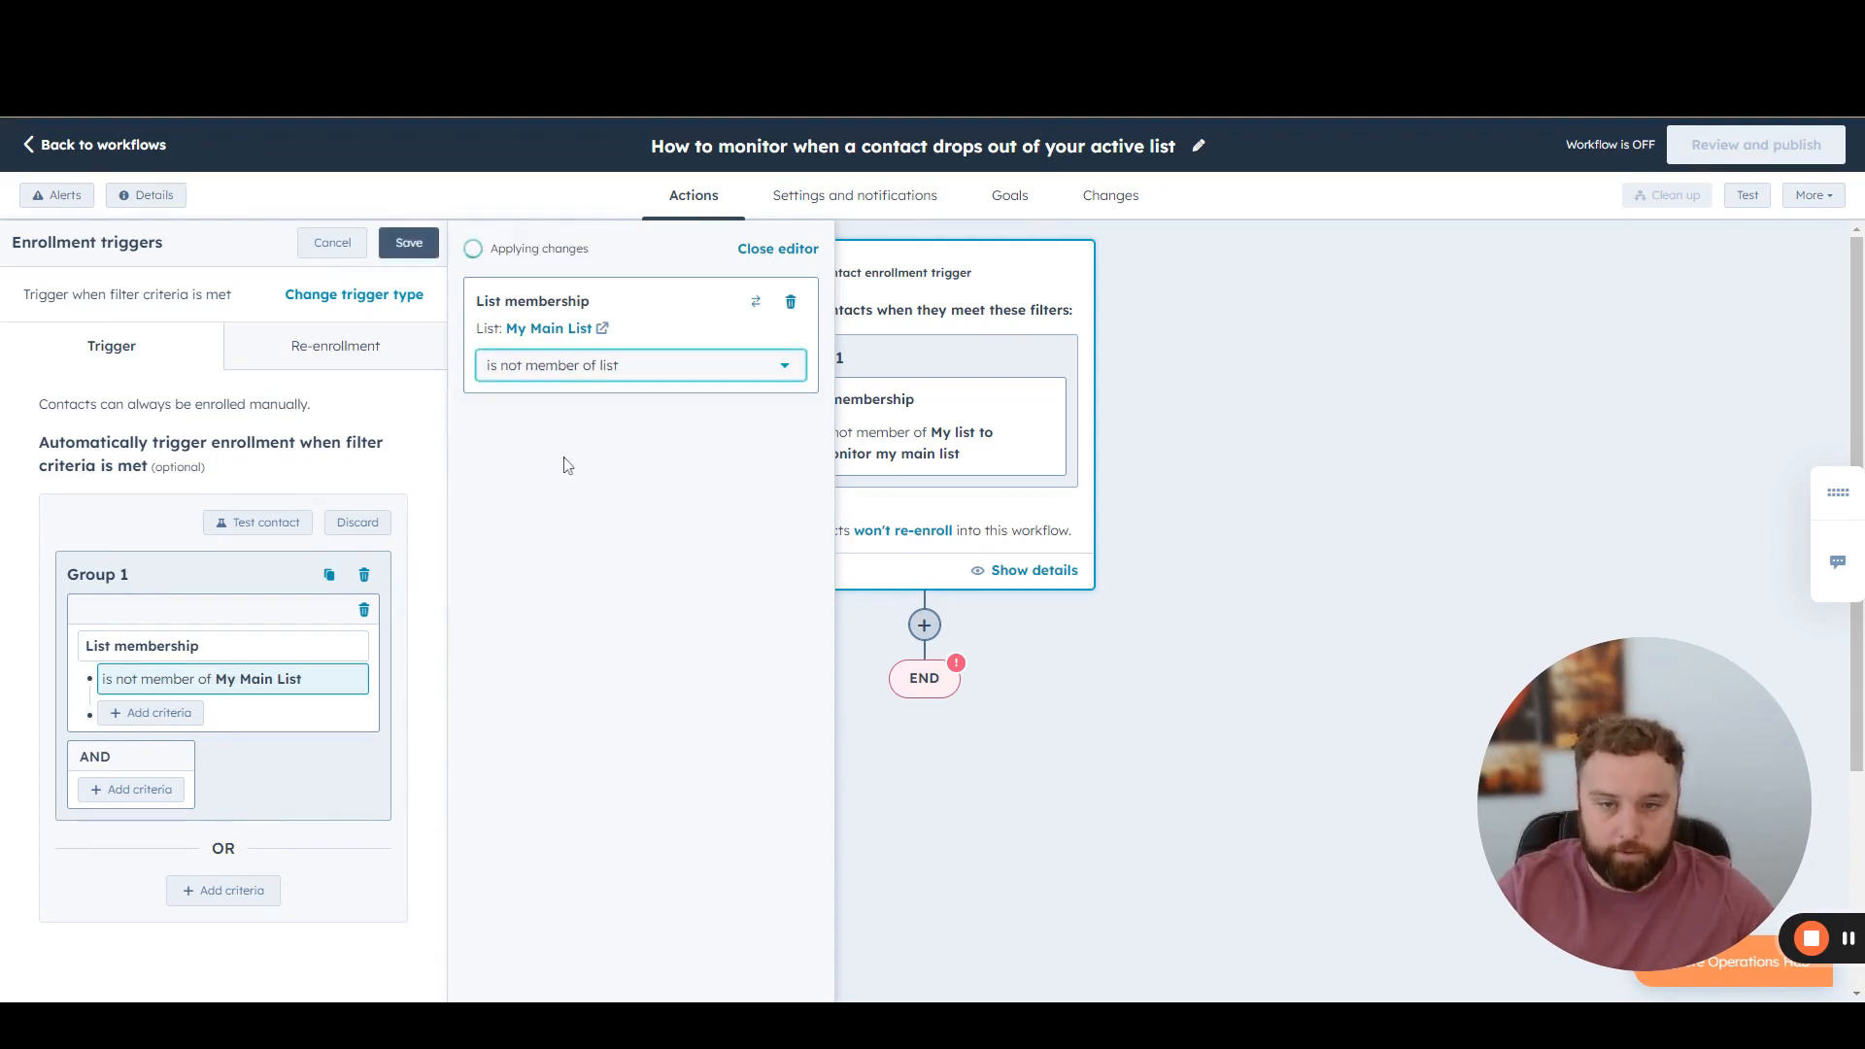
Step: Turn on re-enrollment for contacts who meet the trigger criteria
{"action": "left_click", "coordinate": [401, 360]}
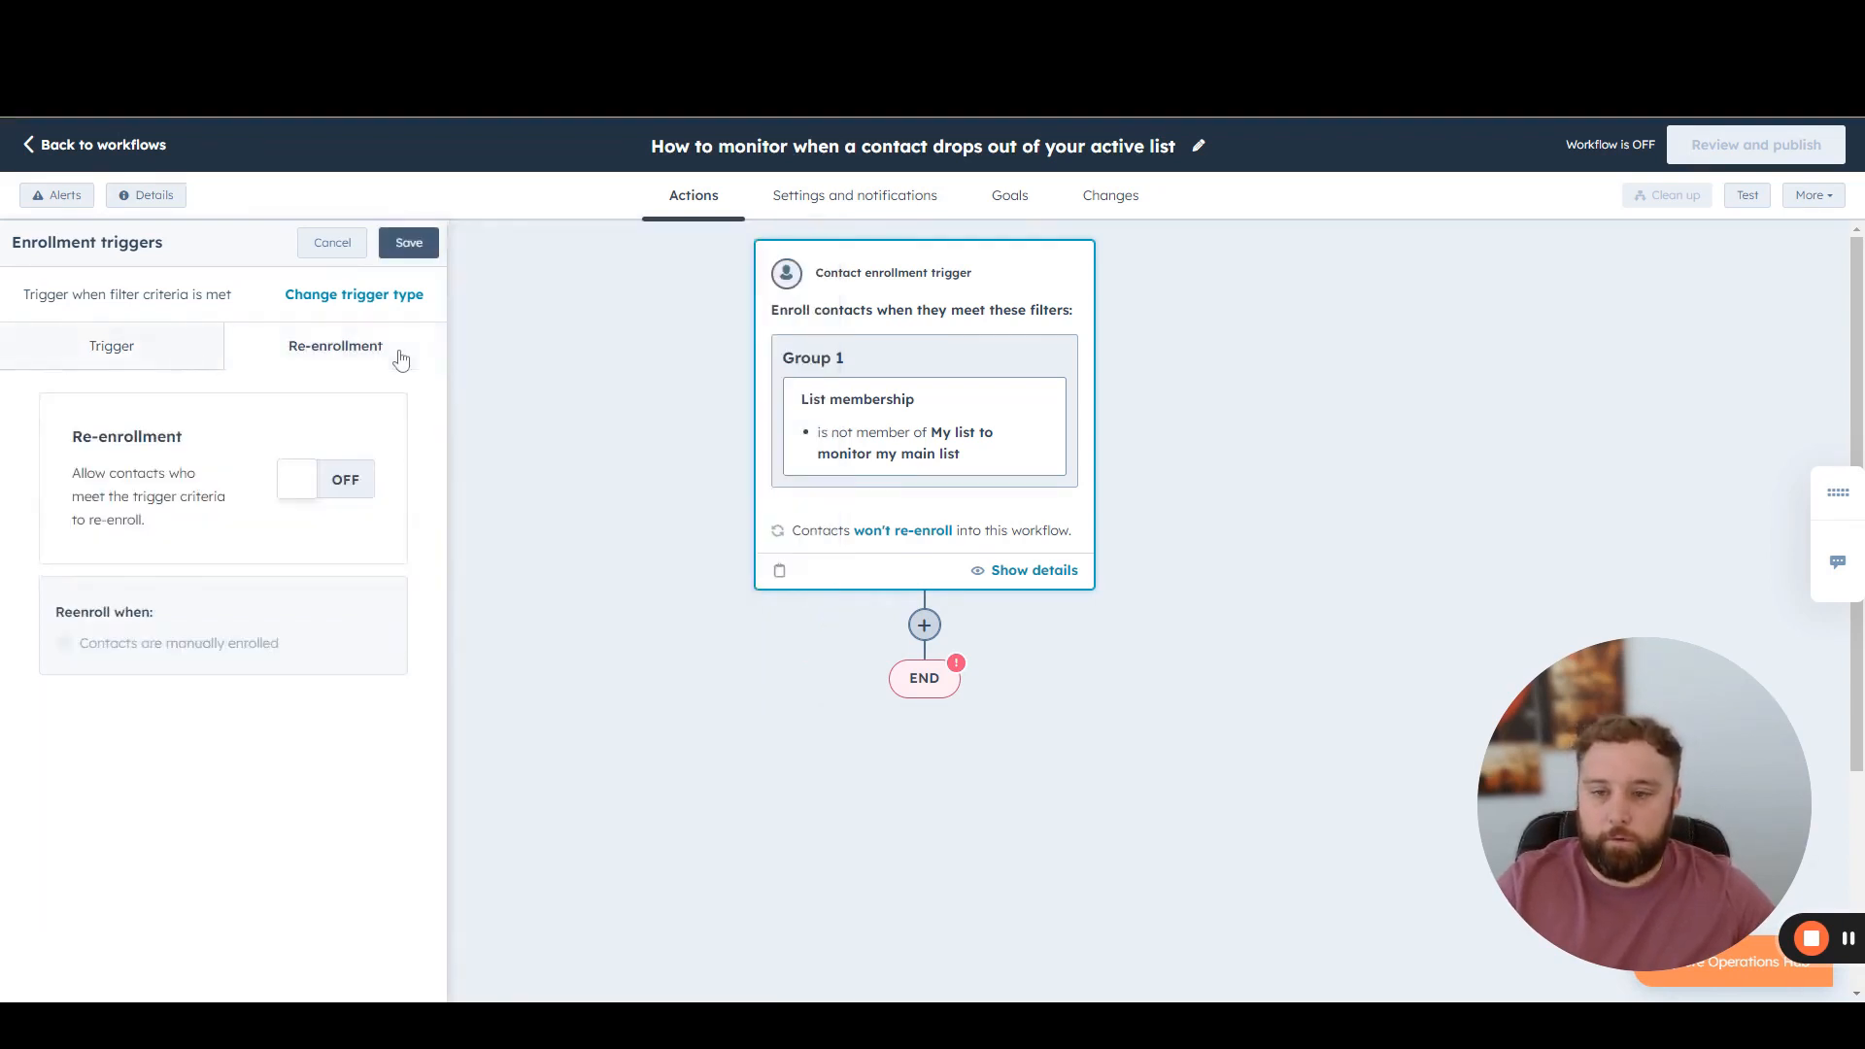
{"action": "left_click", "coordinate": [359, 486]}
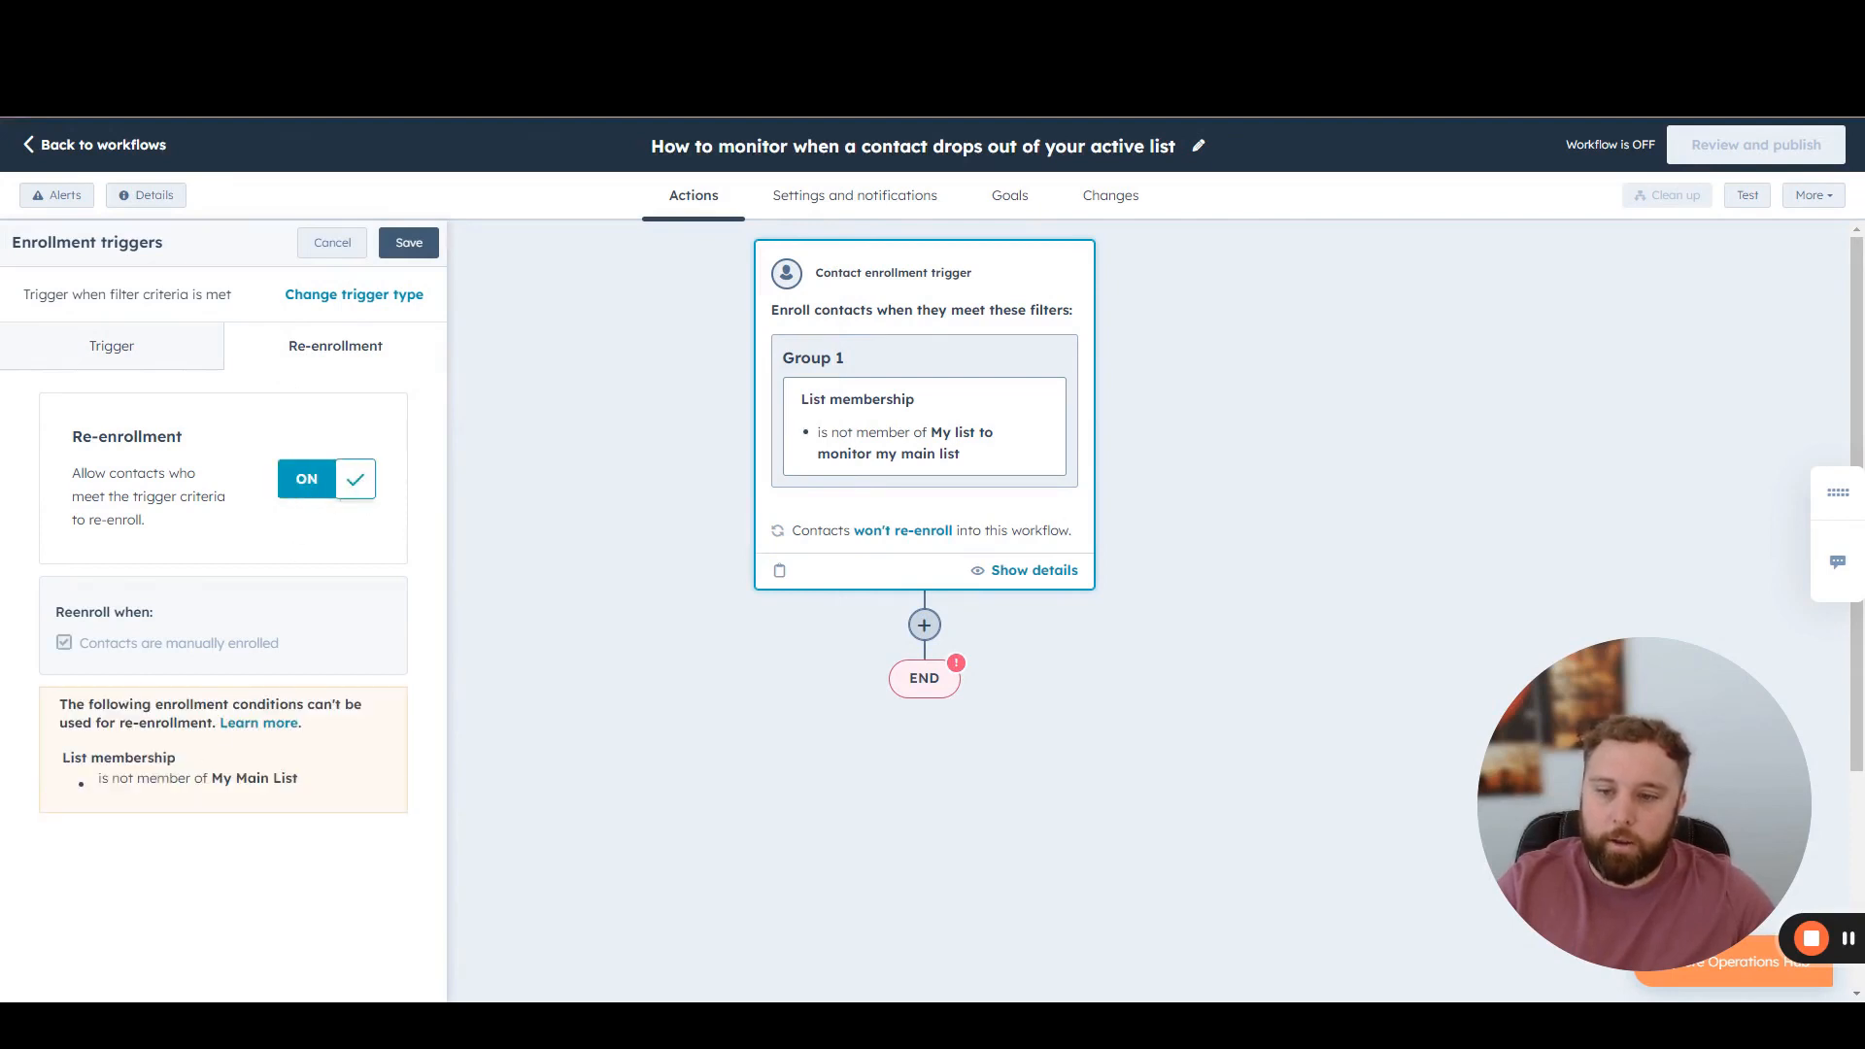
{"action": "left_click_drag", "start_coordinate": [101, 778], "coordinate": [178, 778]}
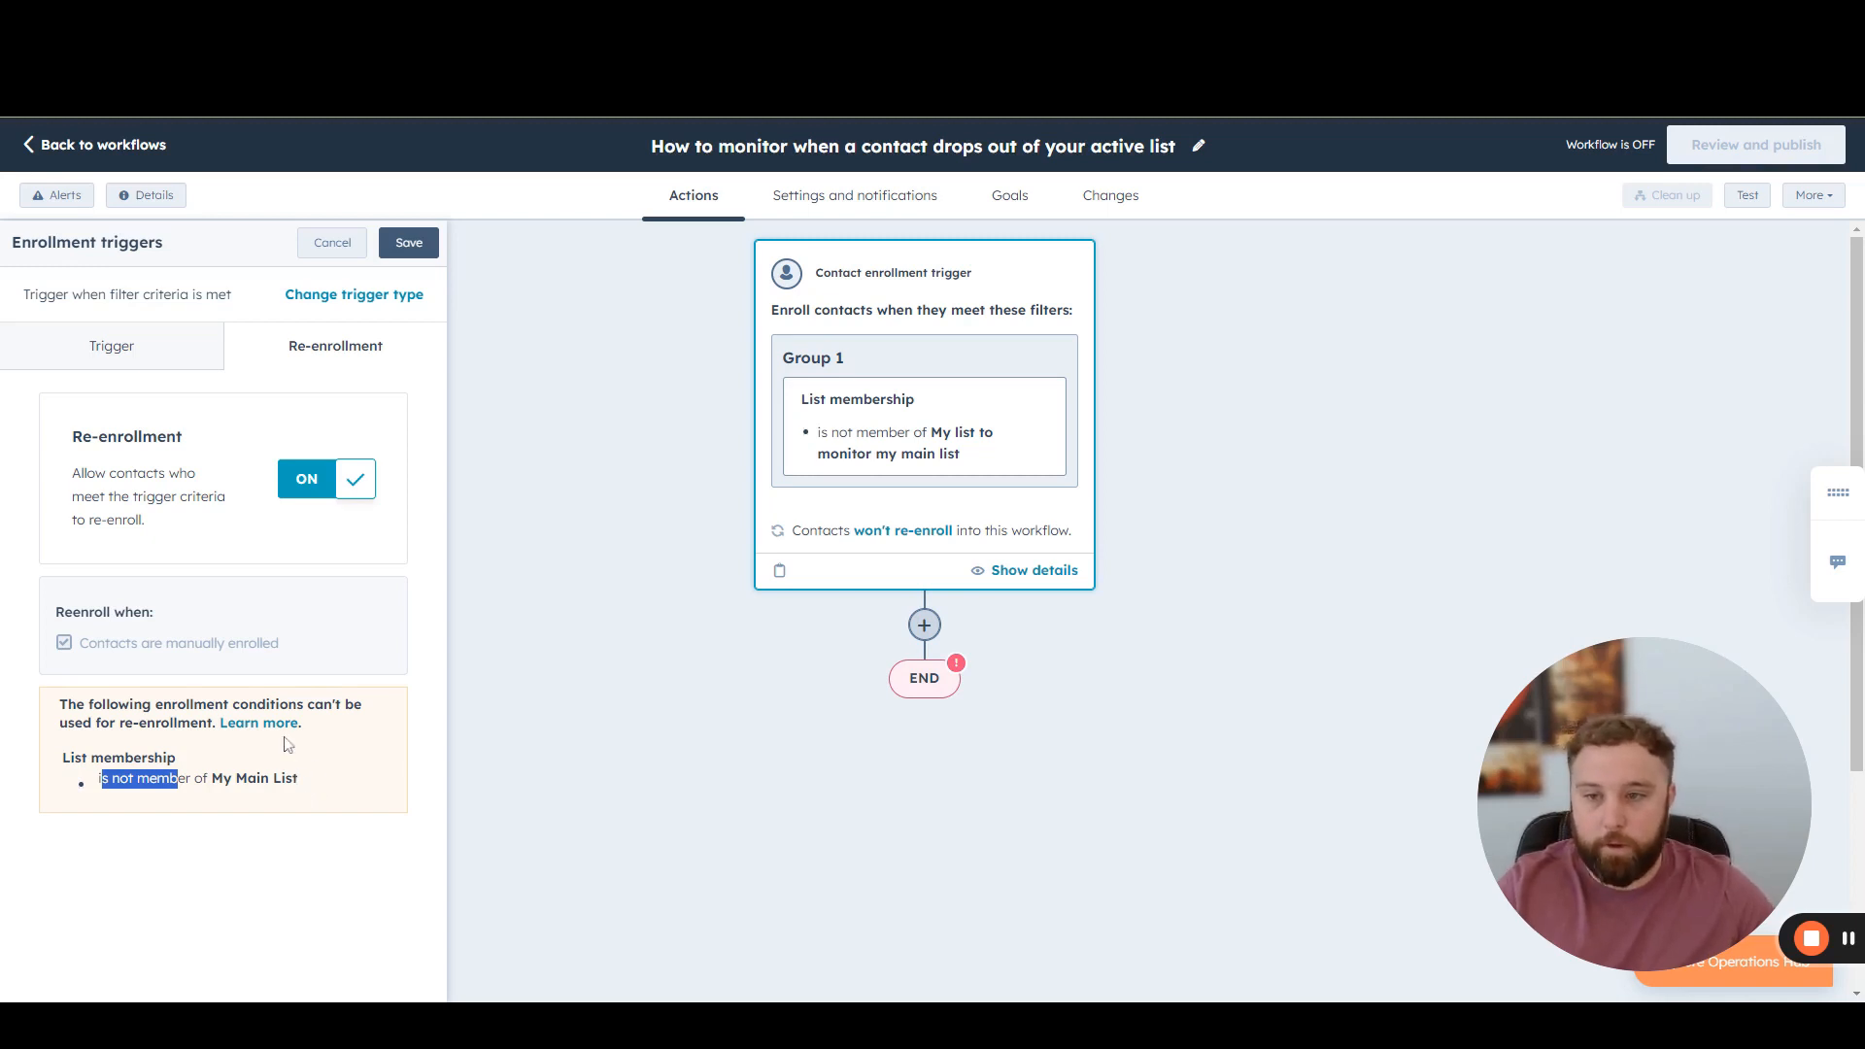
Step: Change the My Main List condition to "is member of list" and select it as a re-enrollment condition
{"action": "left_click", "coordinate": [132, 355]}
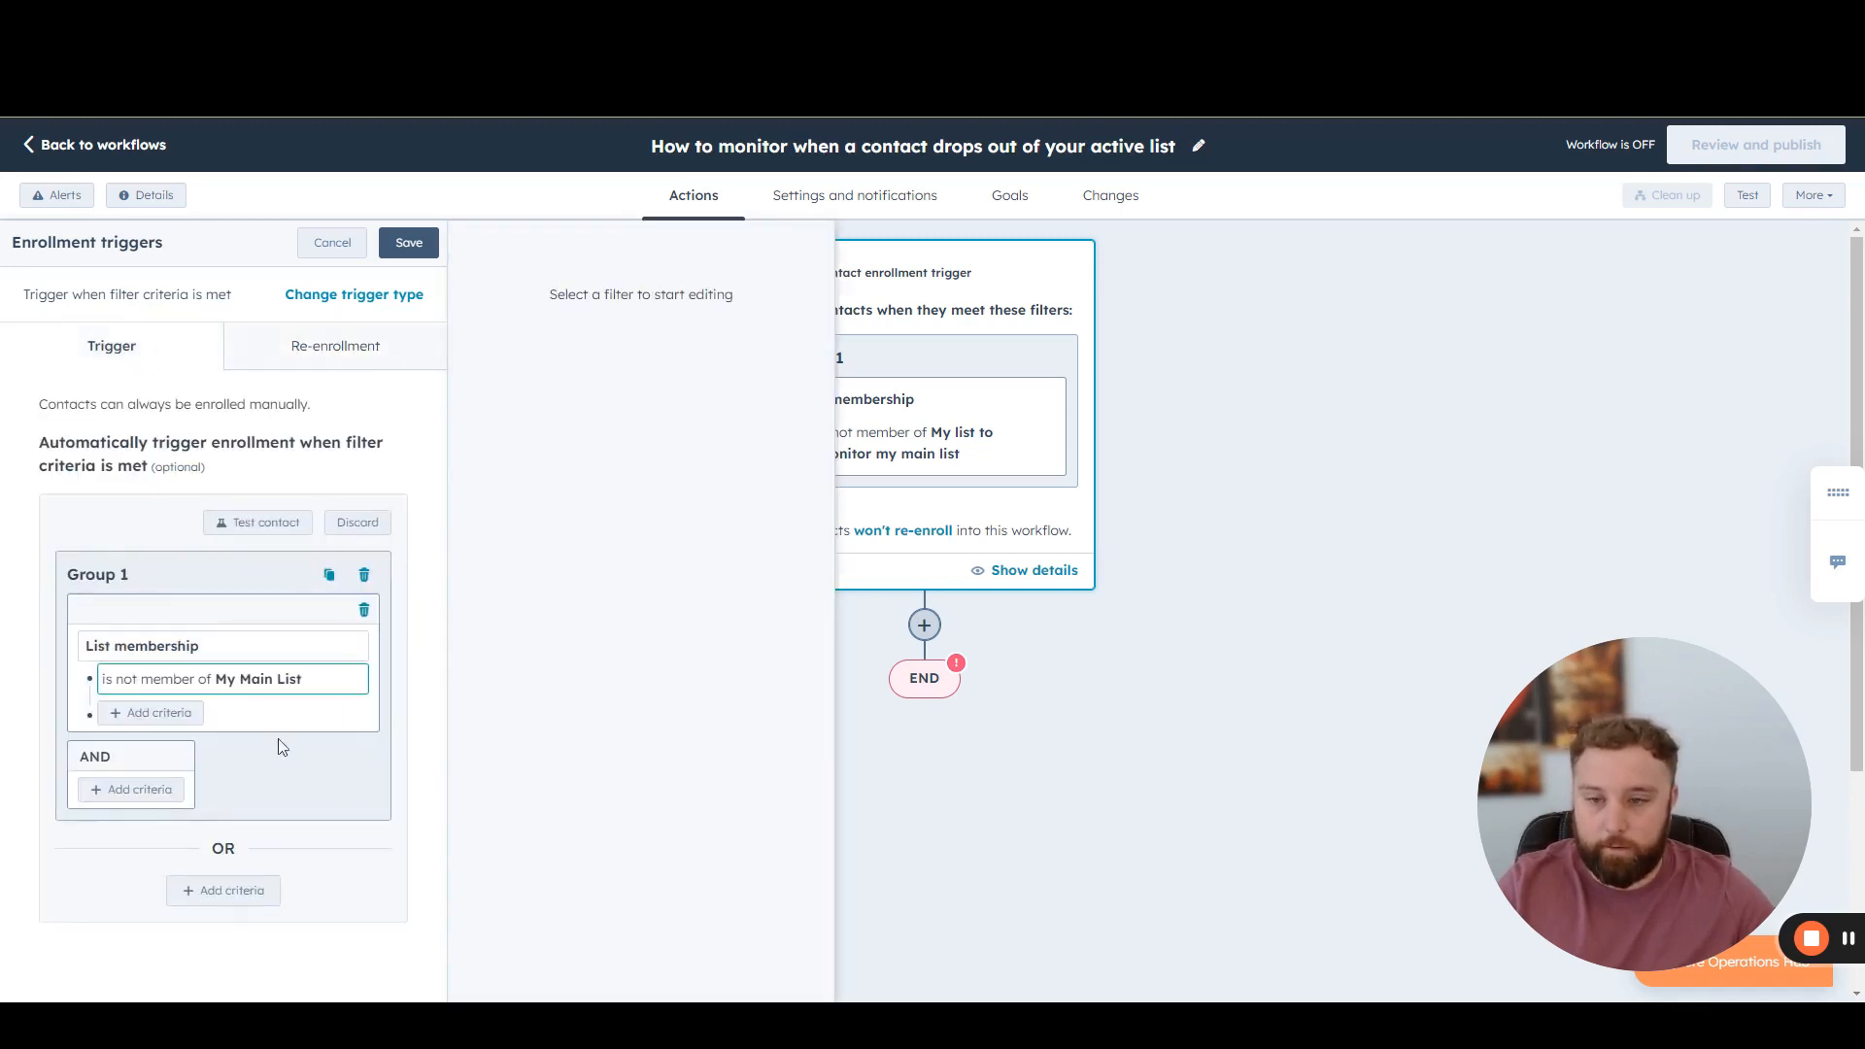
{"action": "left_click", "coordinate": [283, 679]}
{"action": "left_click", "coordinate": [647, 370]}
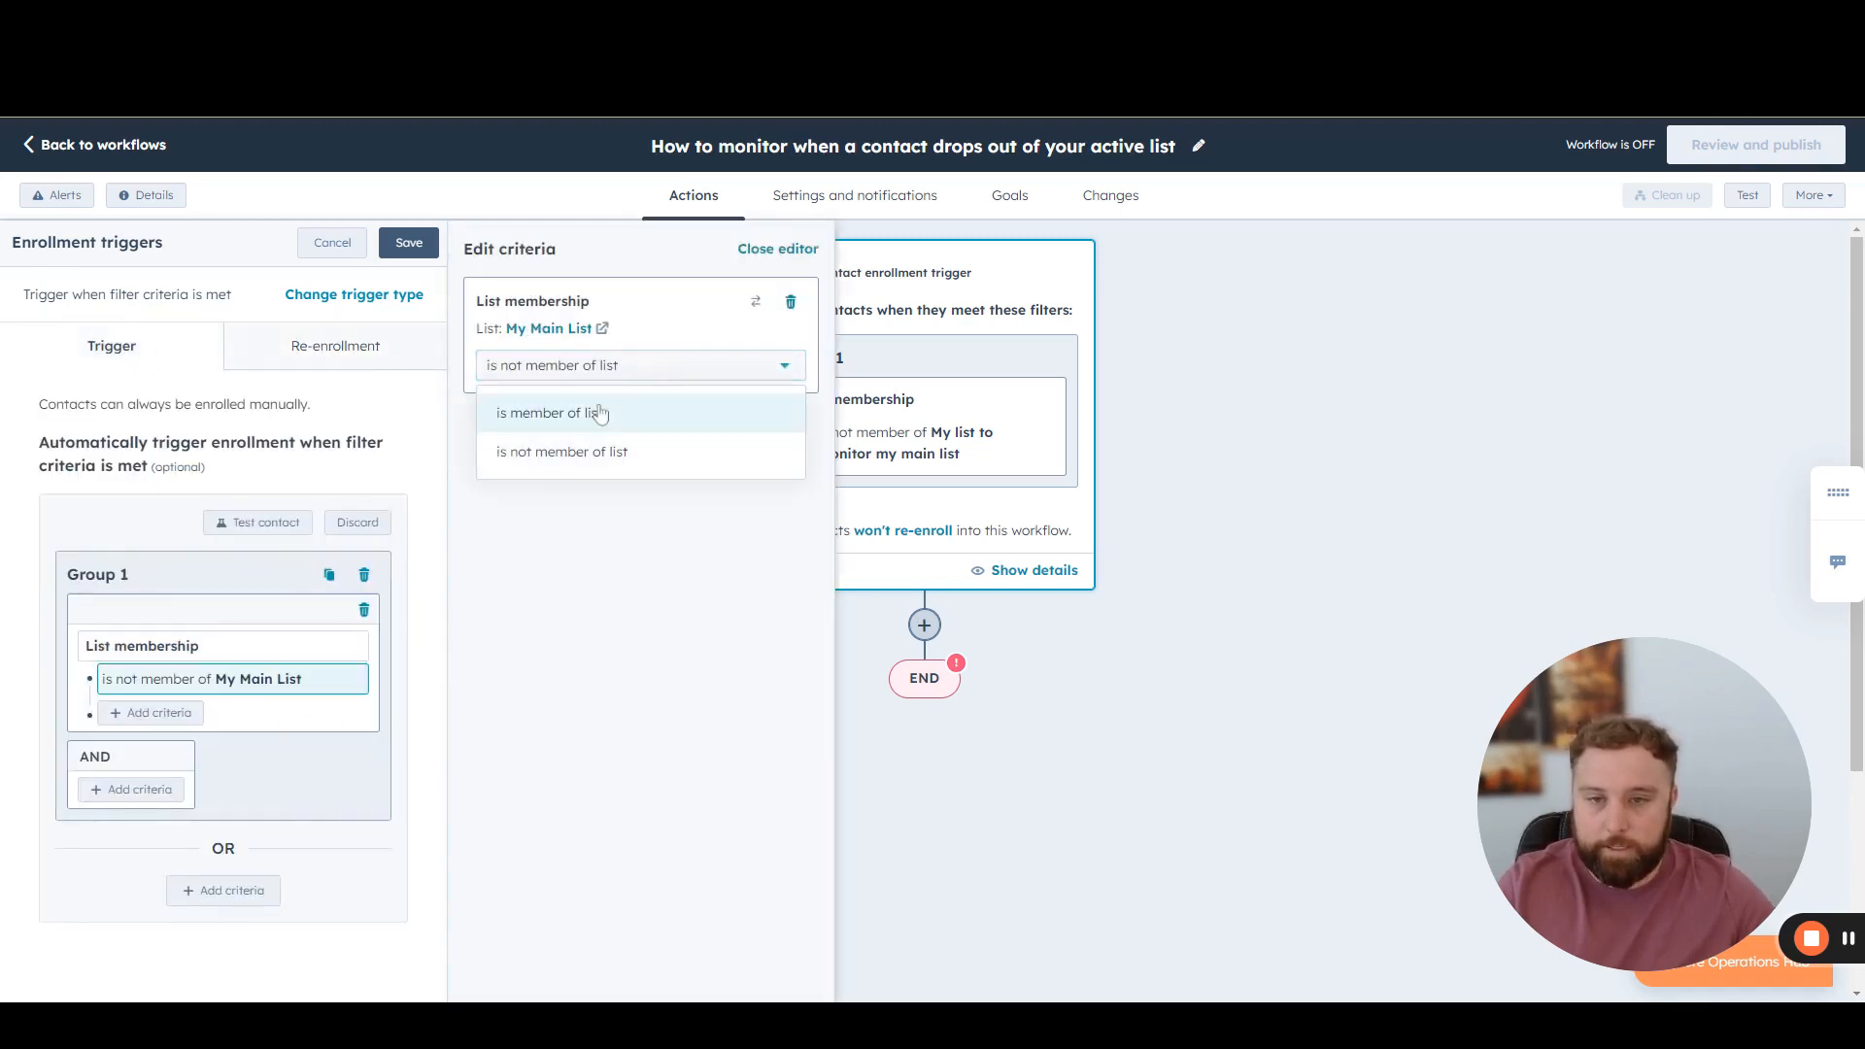
{"action": "left_click", "coordinate": [599, 413]}
{"action": "left_click", "coordinate": [345, 365]}
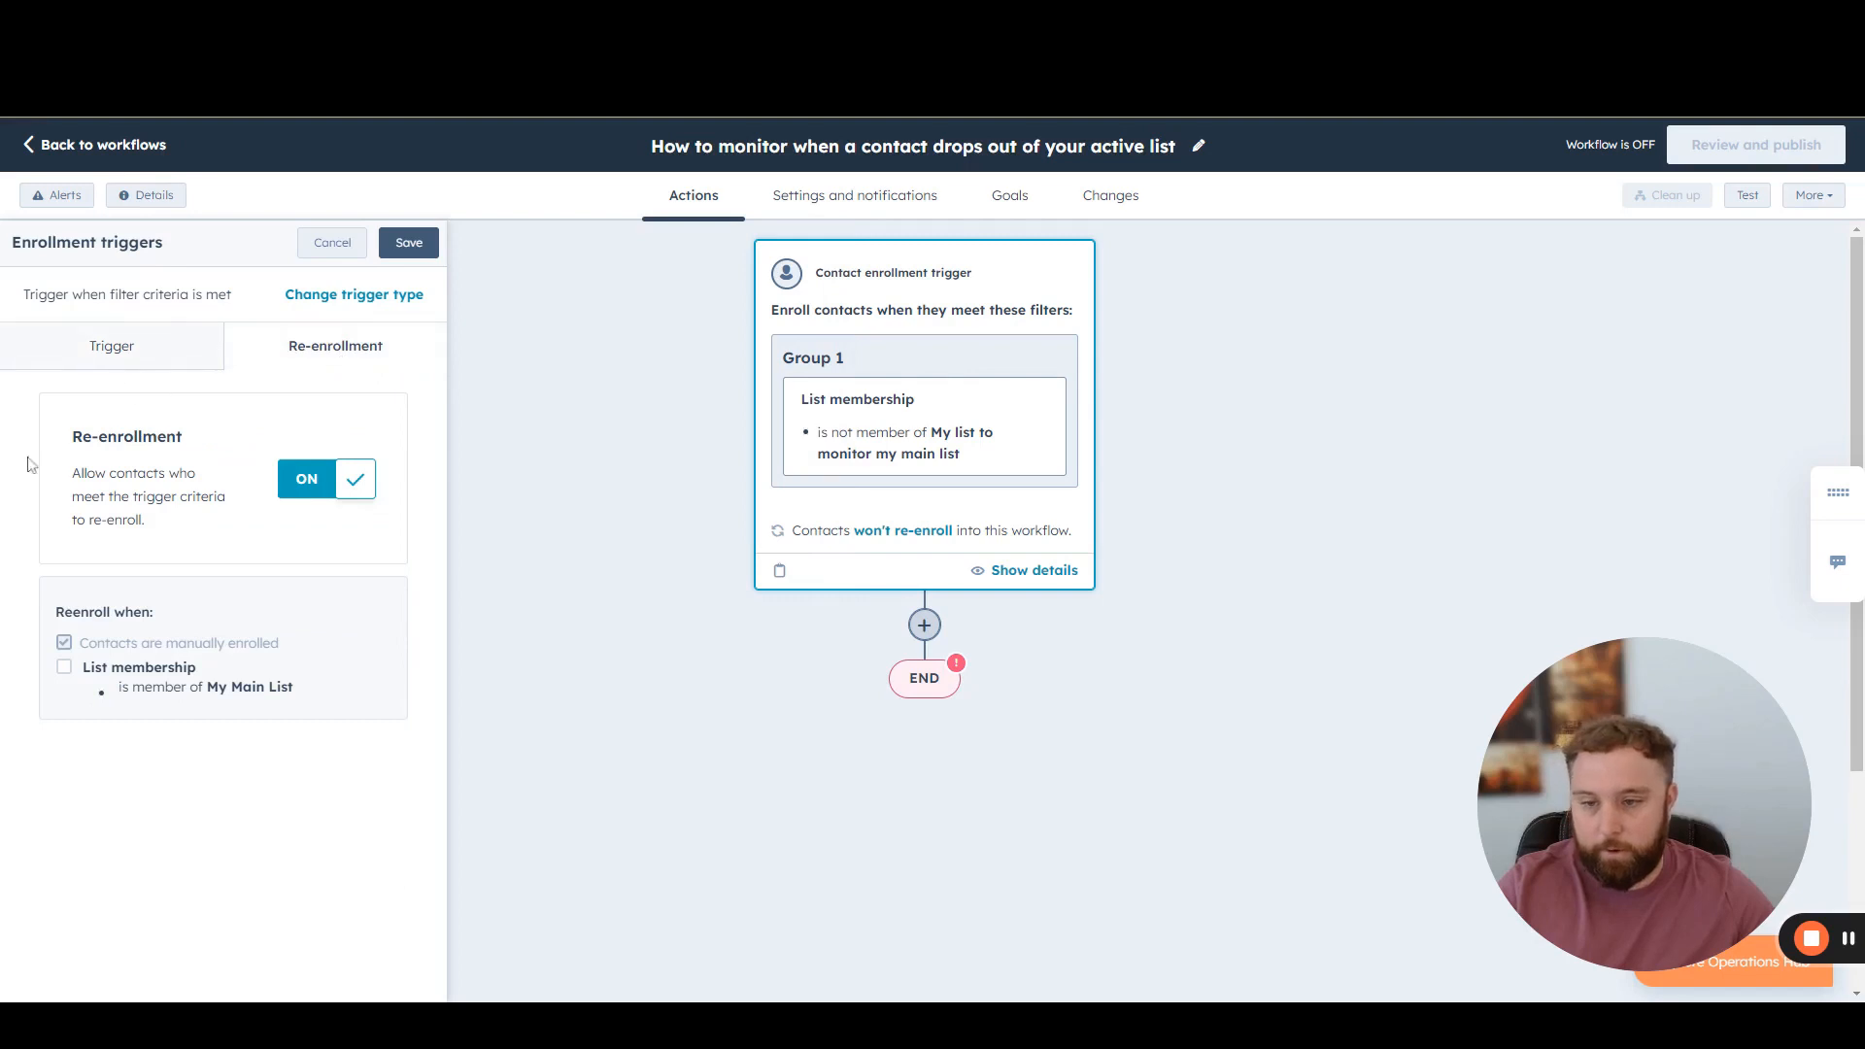
{"action": "left_click", "coordinate": [64, 667]}
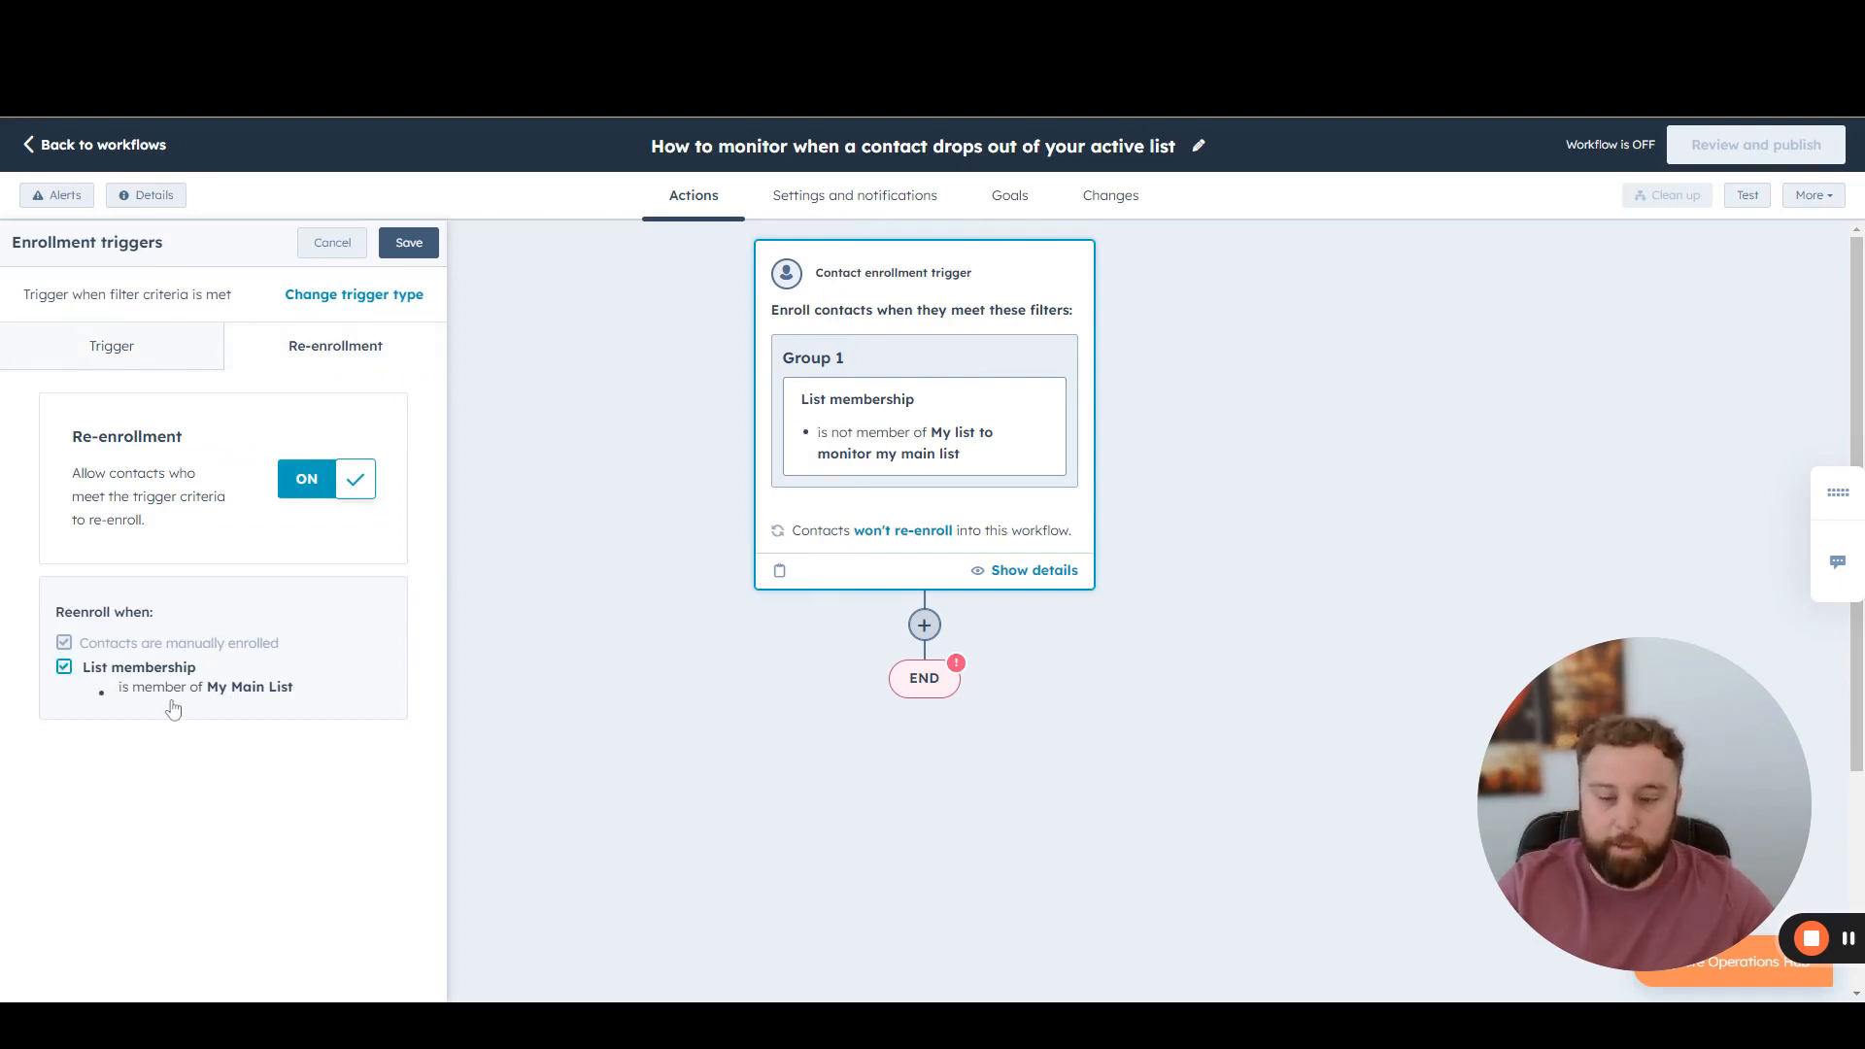
Step: Replace the My Main List condition with a list membership condition for "My list to monitor my main list"
{"action": "left_click", "coordinate": [148, 355]}
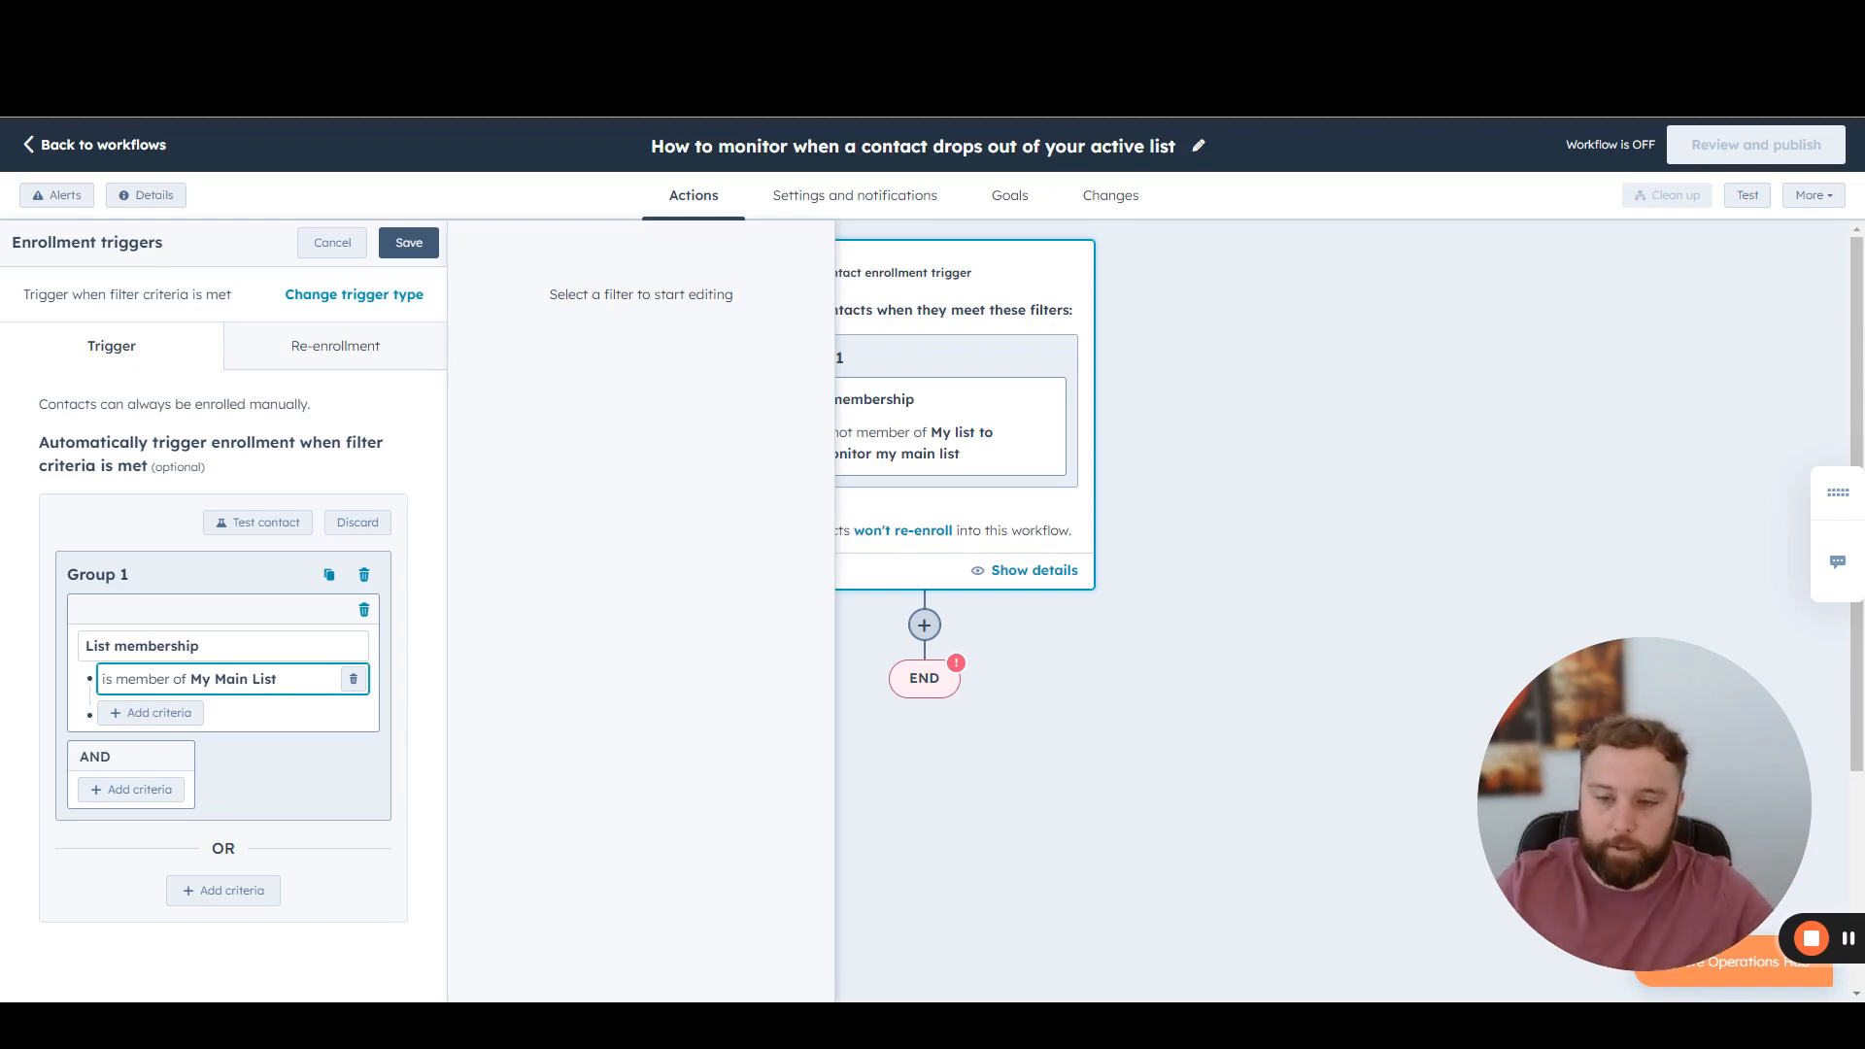
{"action": "left_click", "coordinate": [257, 693]}
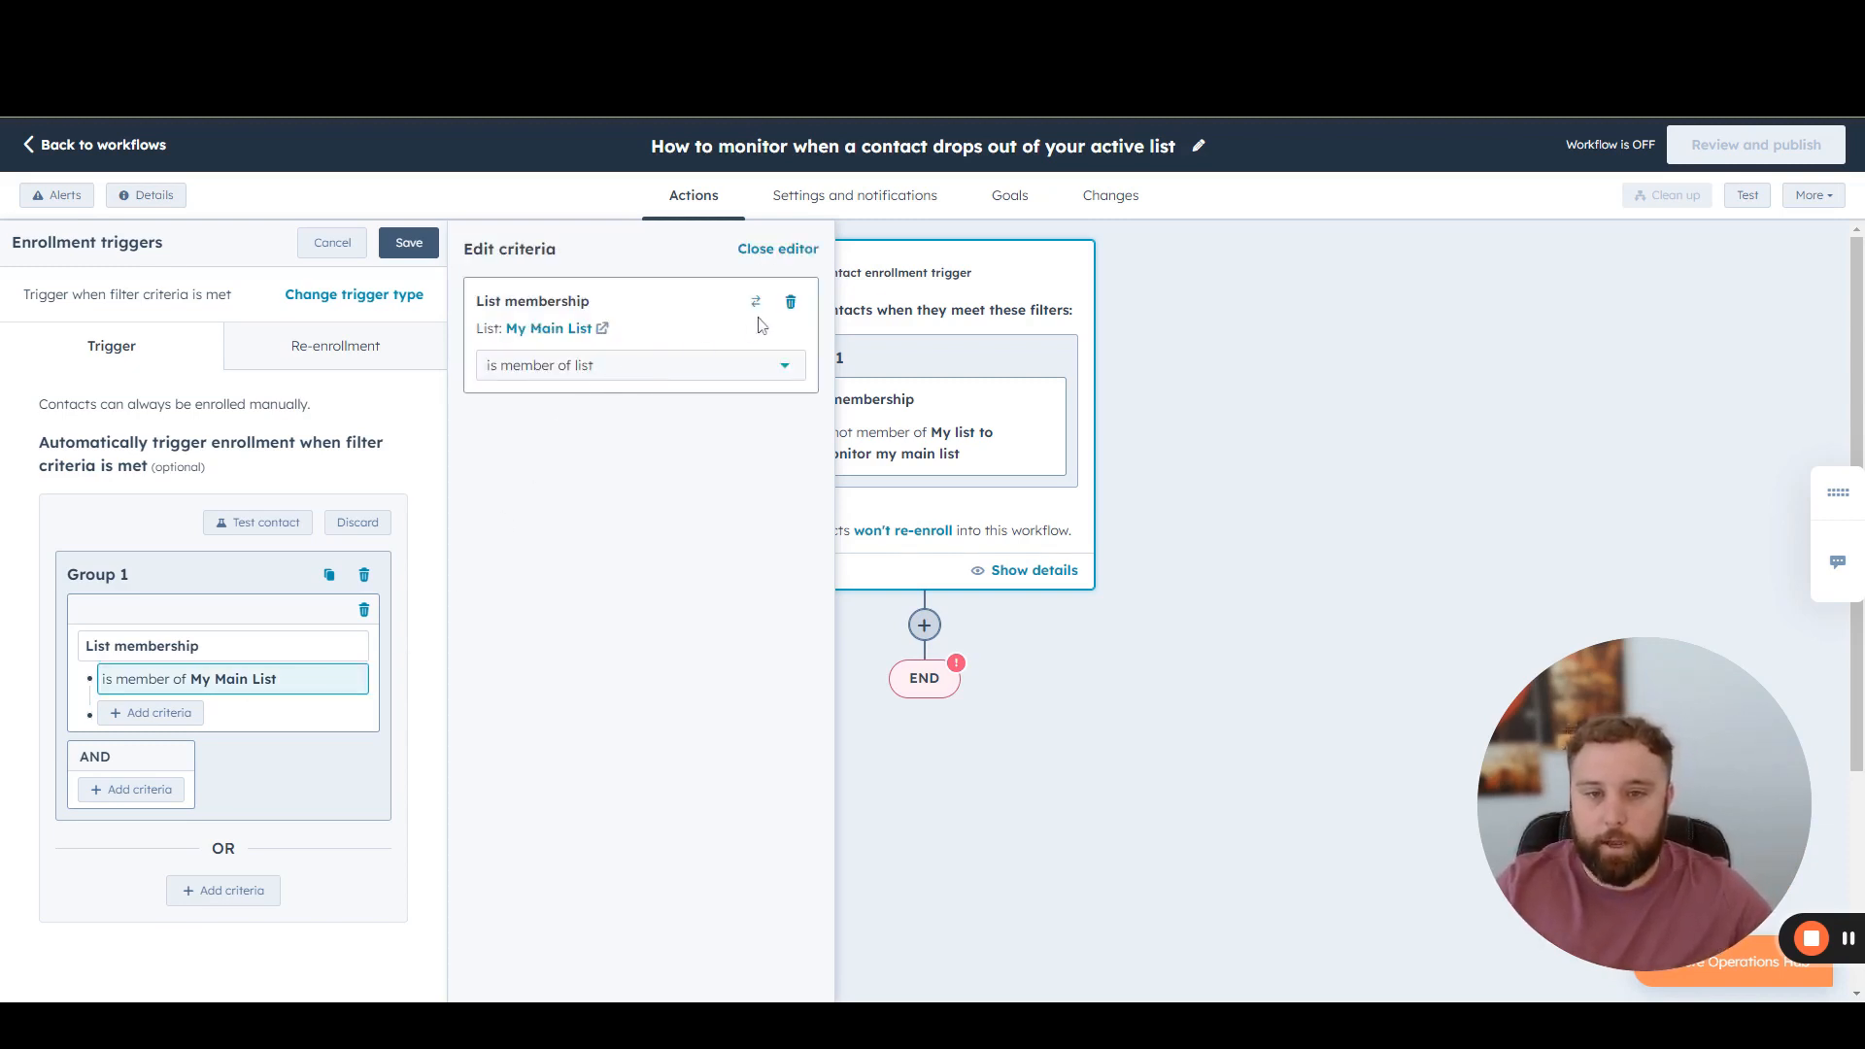
{"action": "left_click", "coordinate": [791, 302]}
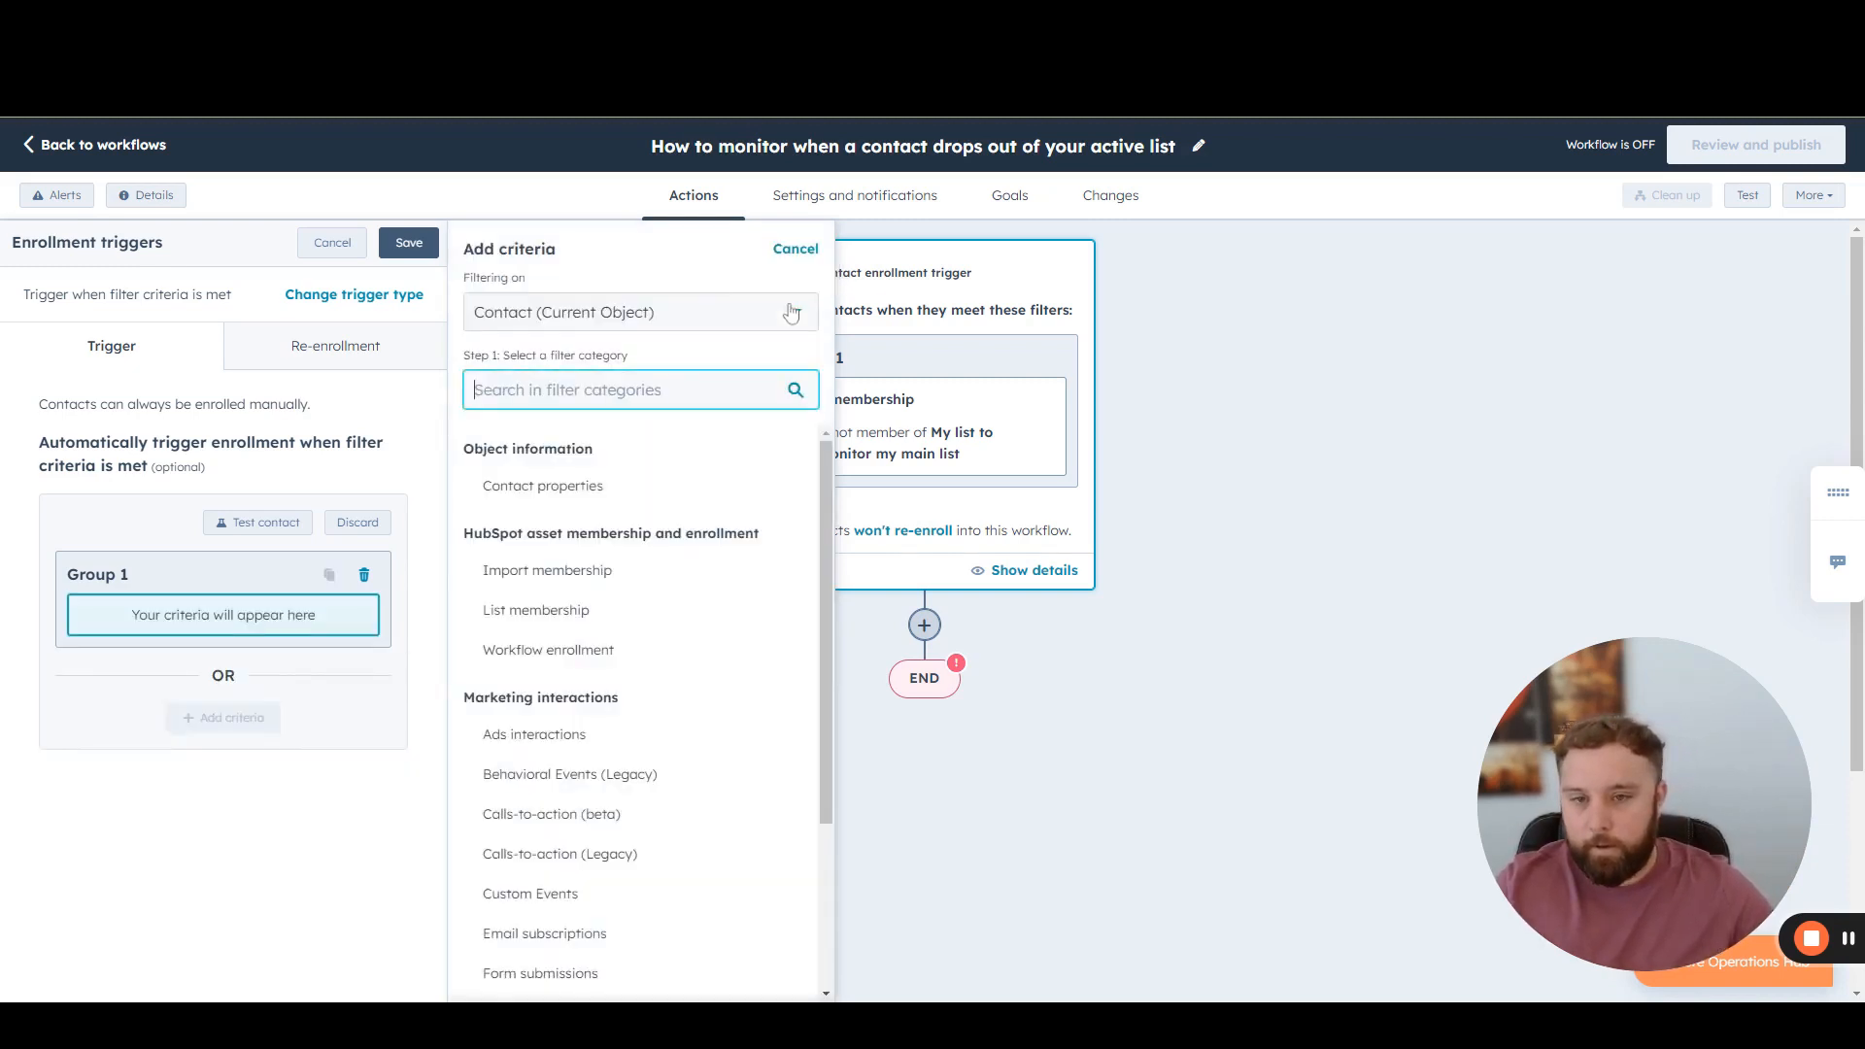
{"action": "left_click", "coordinate": [559, 610]}
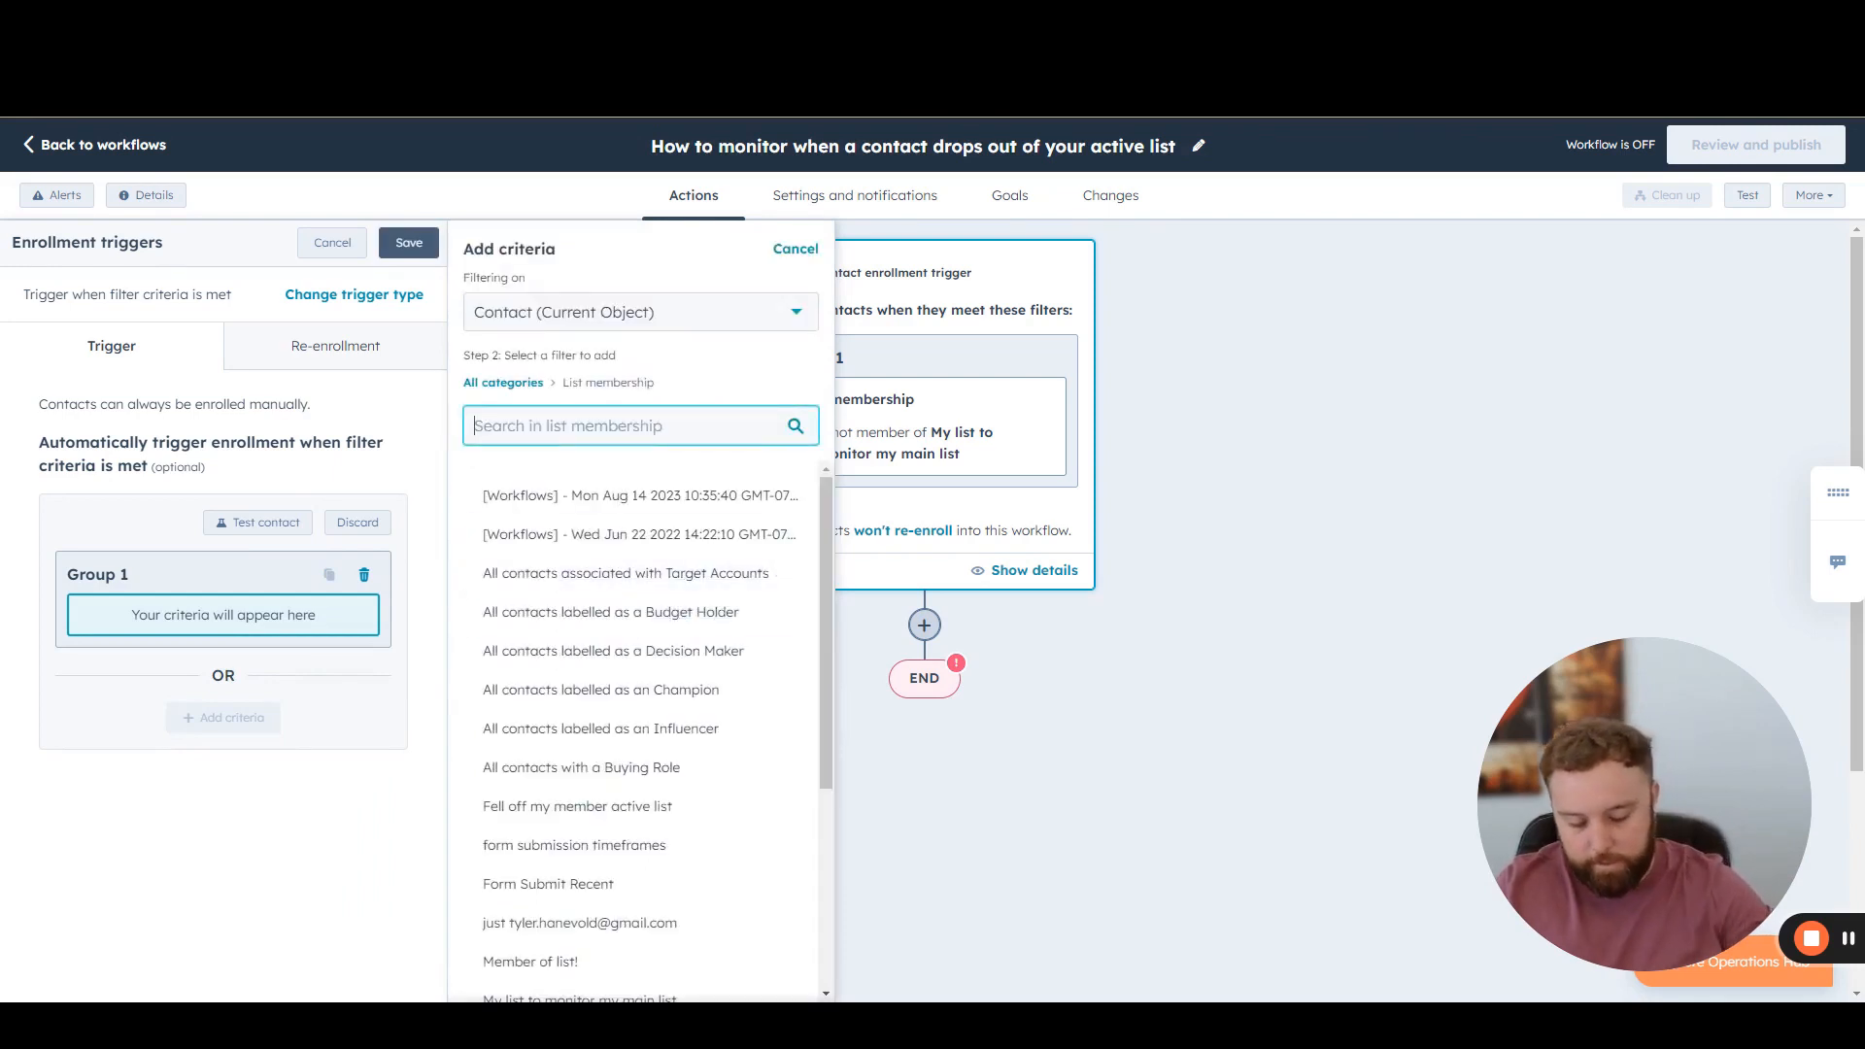
{"action": "scroll", "coordinate": [695, 627], "scroll_direction": "down", "scroll_amount": 3}
{"action": "scroll", "coordinate": [696, 627], "scroll_direction": "down", "scroll_amount": 1}
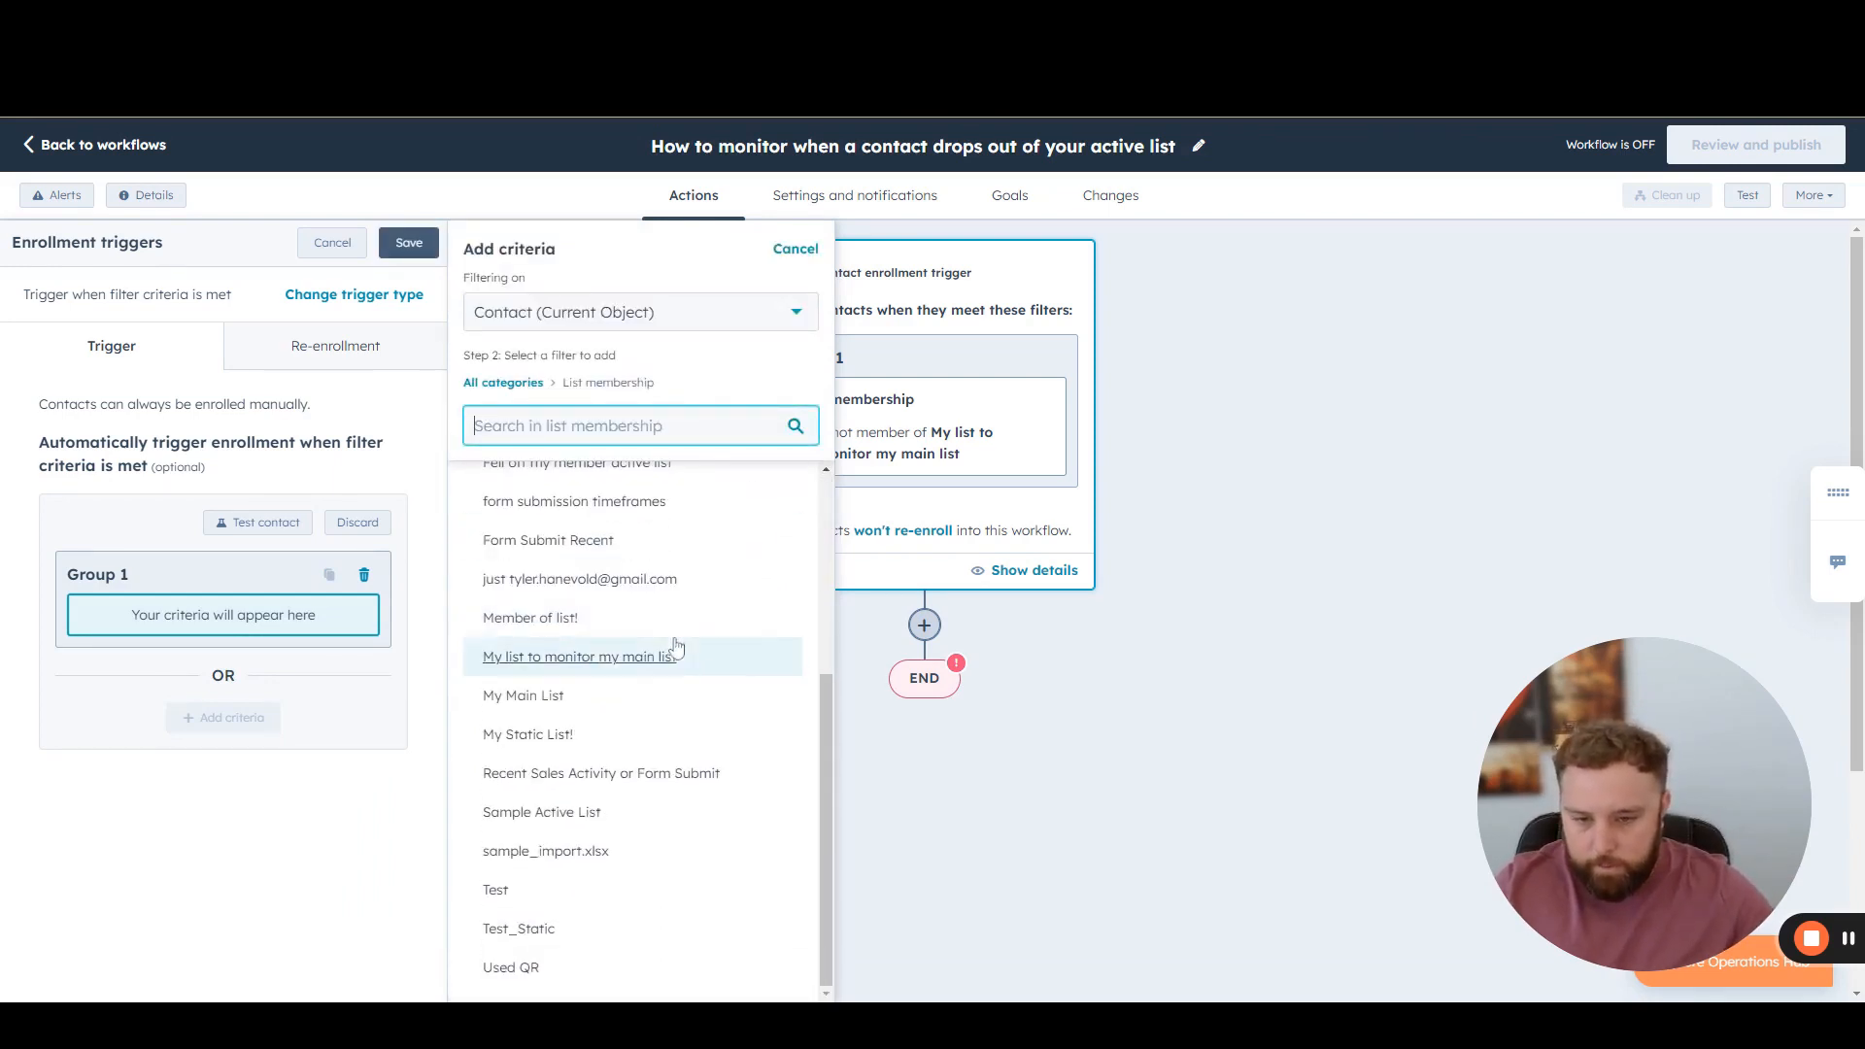
{"action": "left_click", "coordinate": [580, 658]}
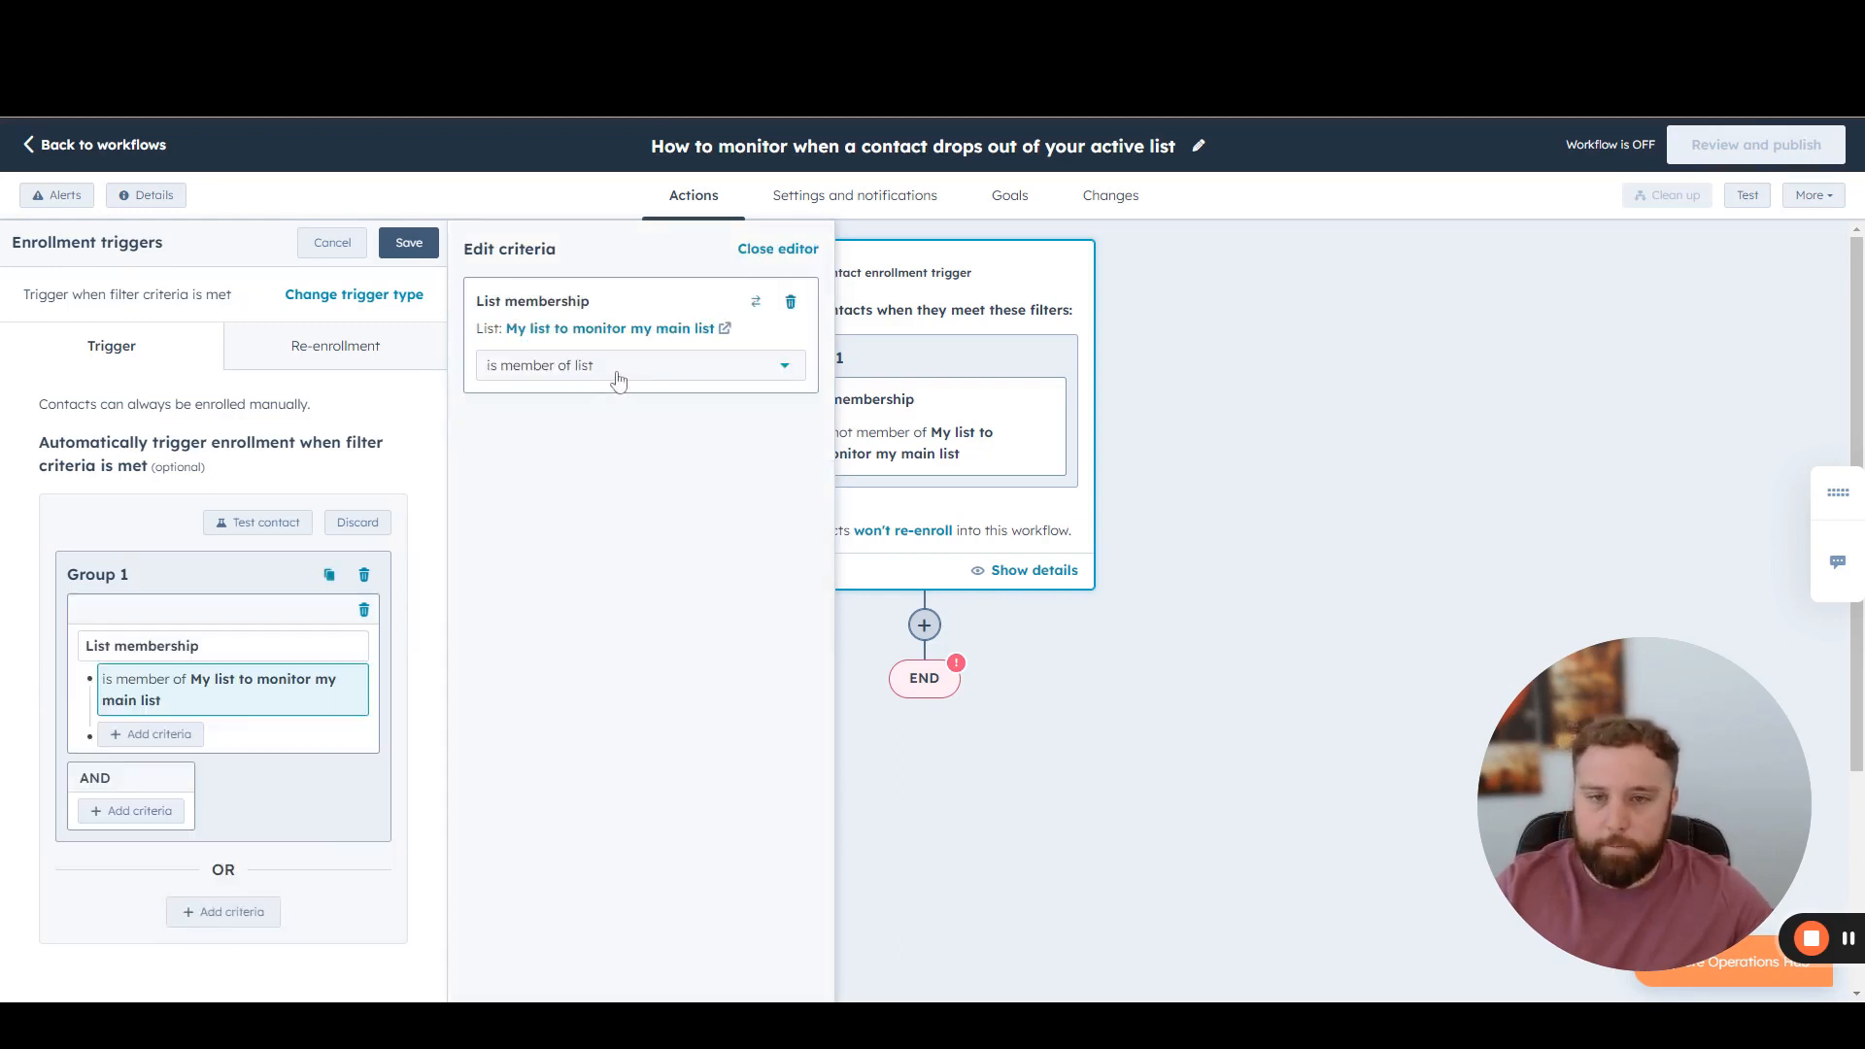
Step: Select membership of "My list to monitor my main list" as a re-enrollment condition and save the enrollment trigger
{"action": "left_click", "coordinate": [330, 357]}
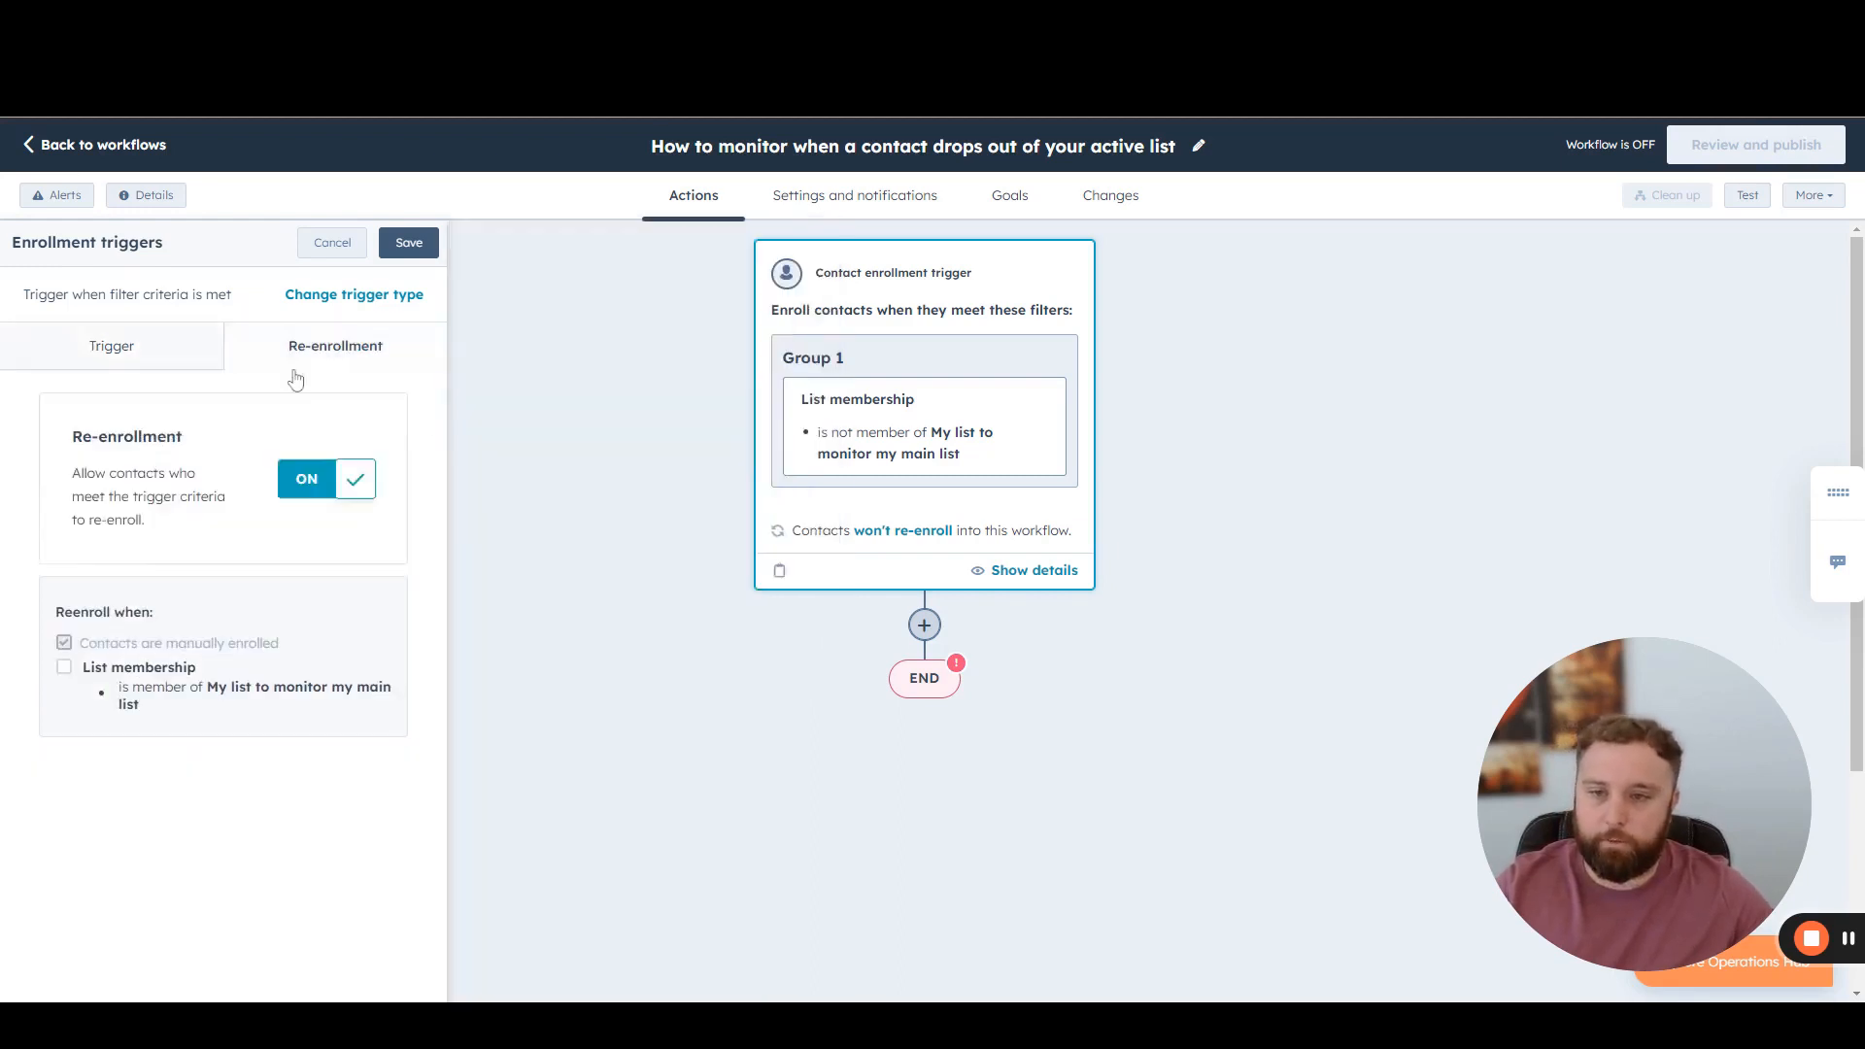
{"action": "left_click", "coordinate": [100, 671]}
{"action": "left_click", "coordinate": [429, 248]}
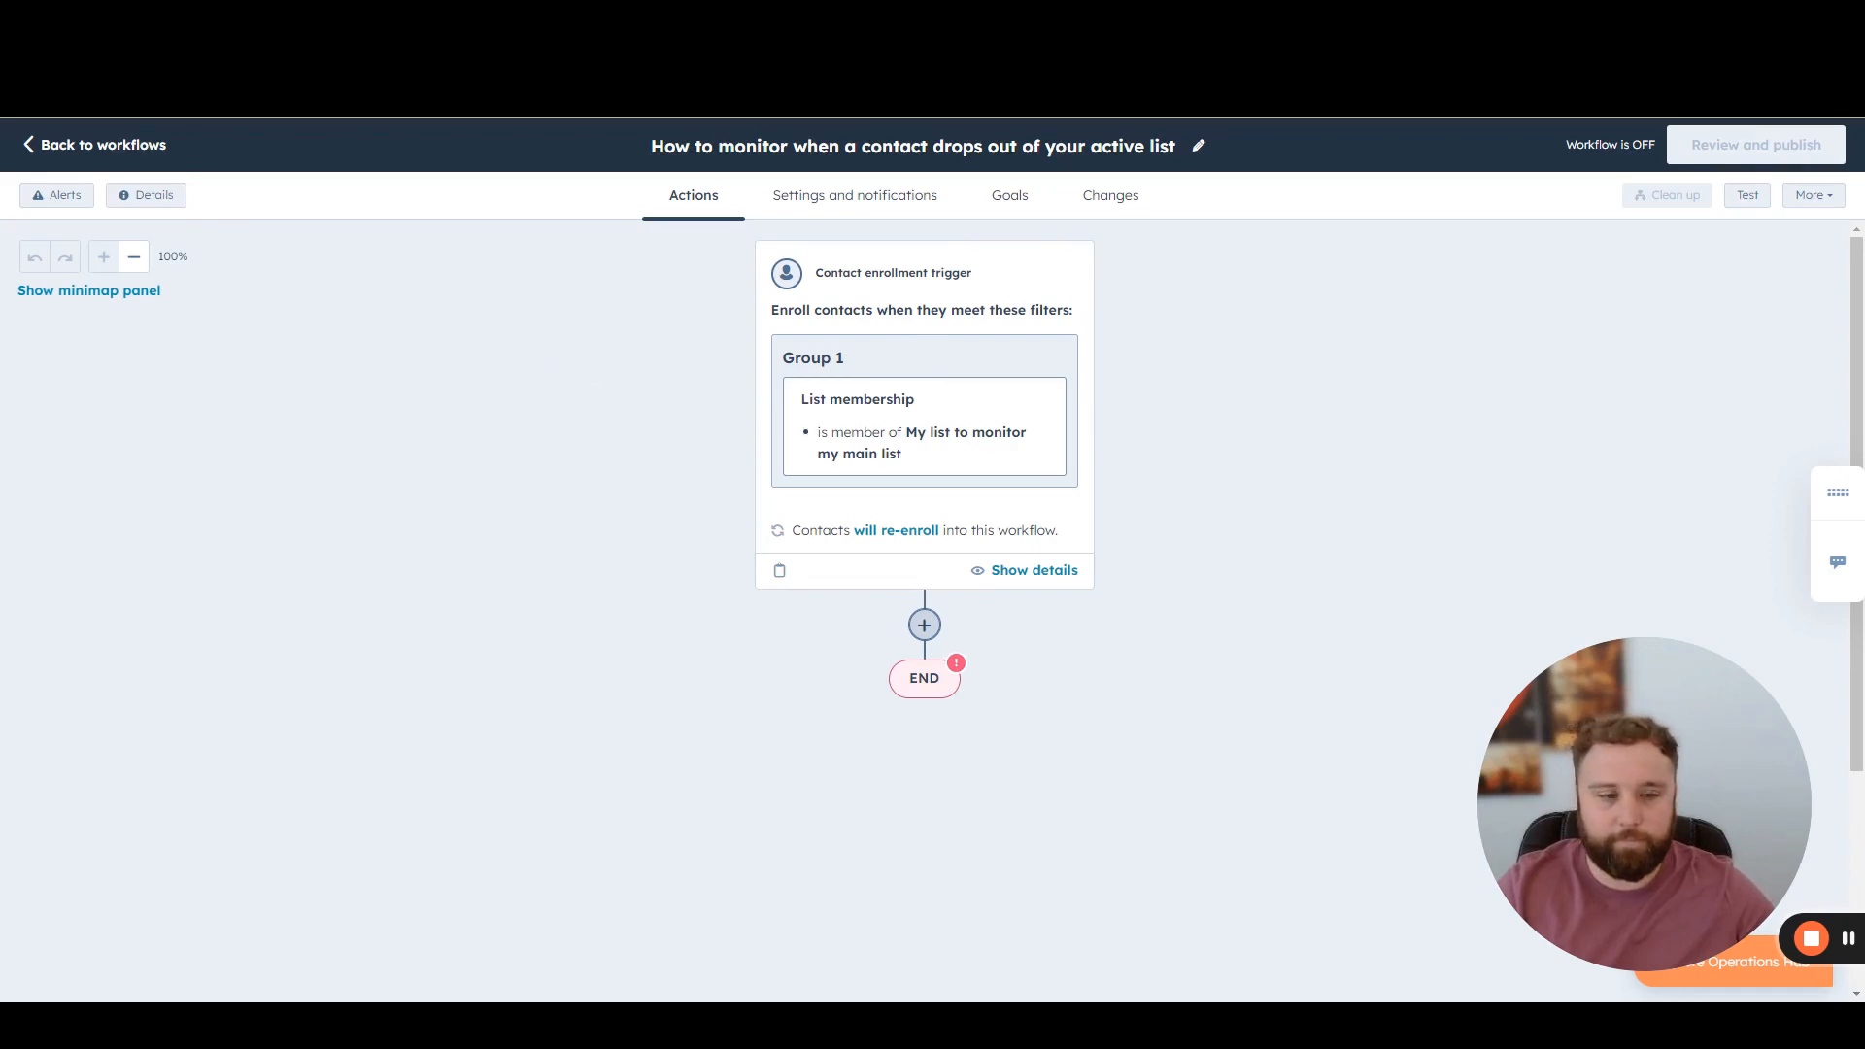
{"action": "left_click", "coordinate": [1813, 939]}
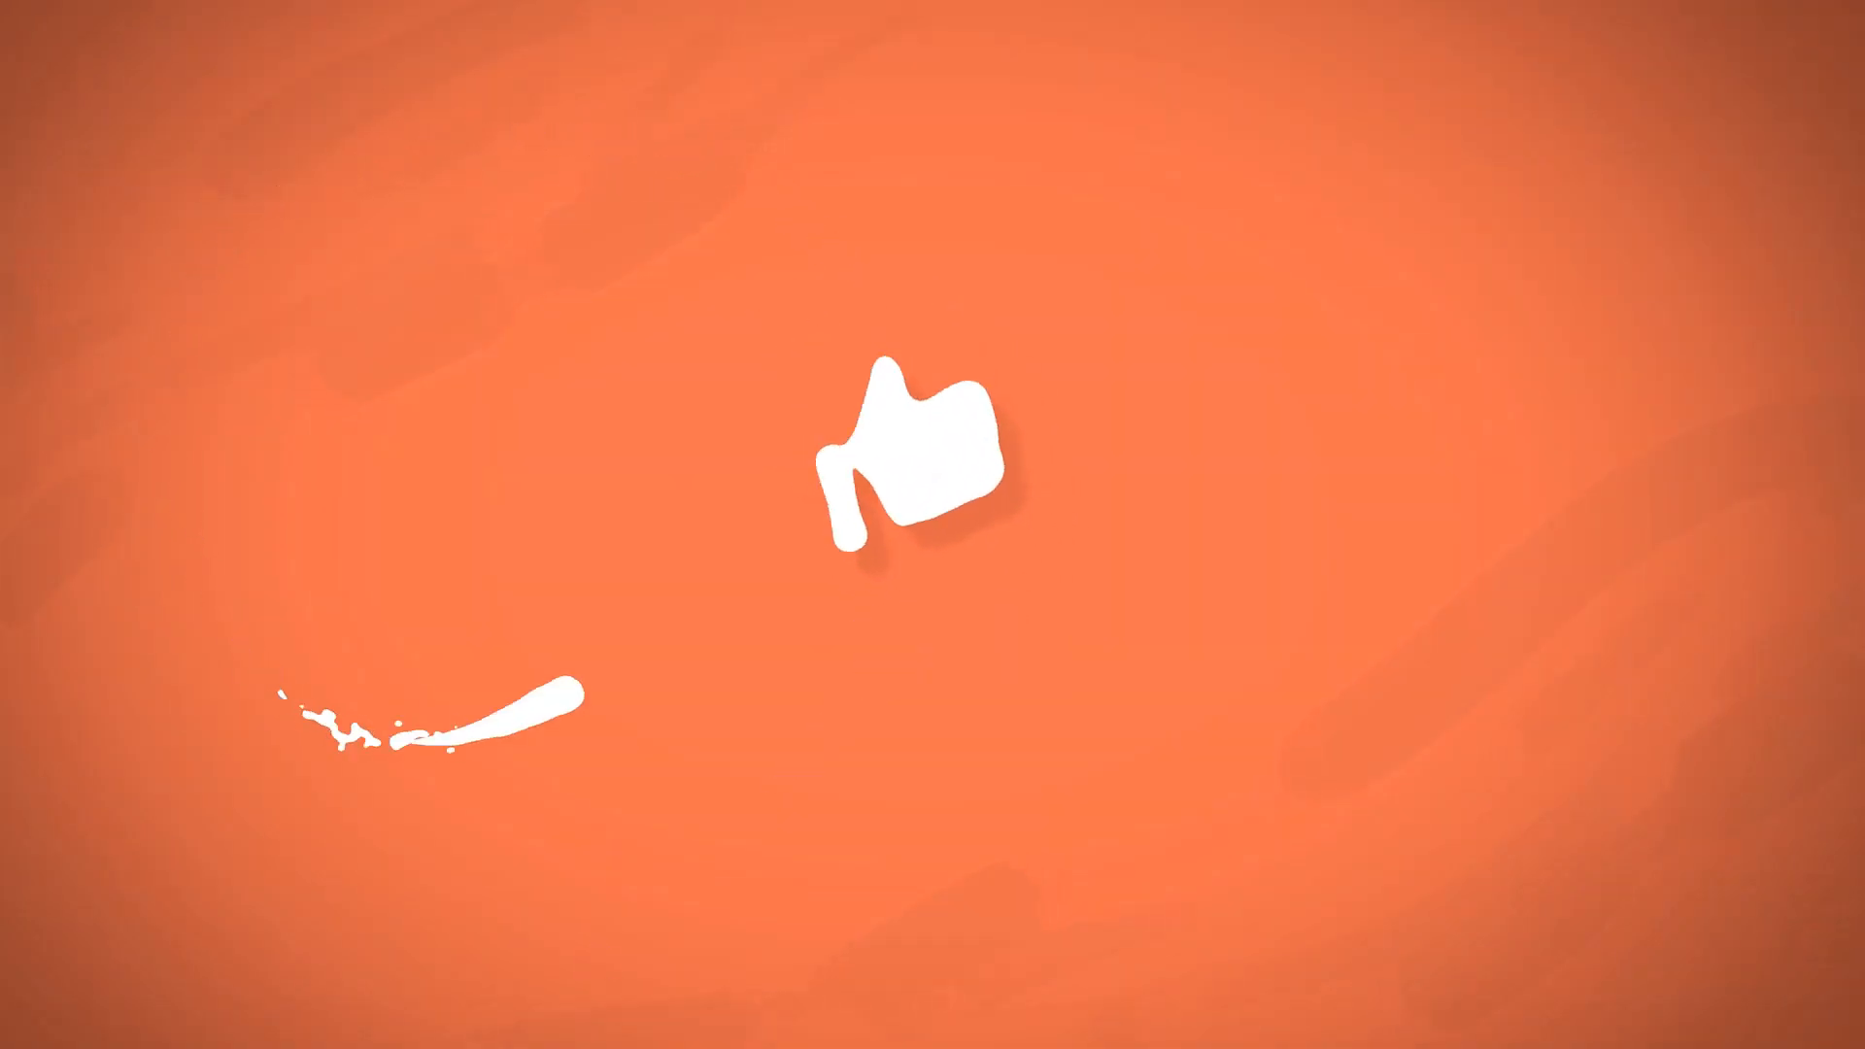